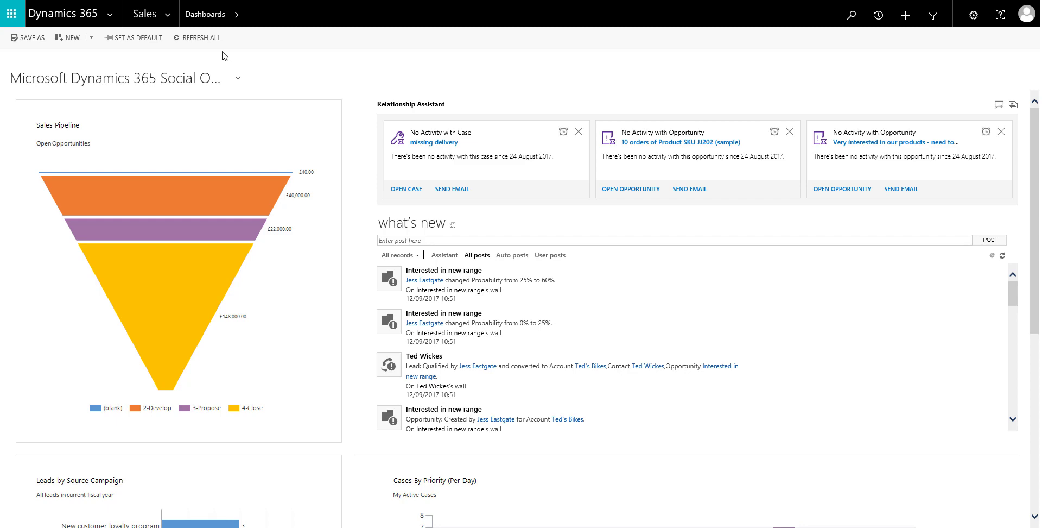
Step: In System Settings' Reporting tab, confirm Allow Power BI visualization embedding is Yes, then save
{"action": "left_click", "coordinate": [170, 20]}
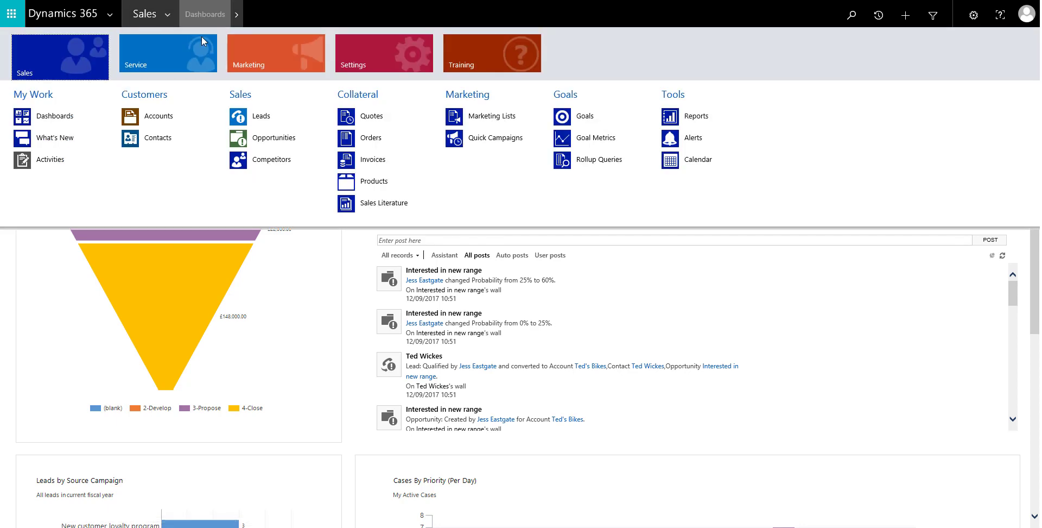
{"action": "left_click", "coordinate": [367, 63]}
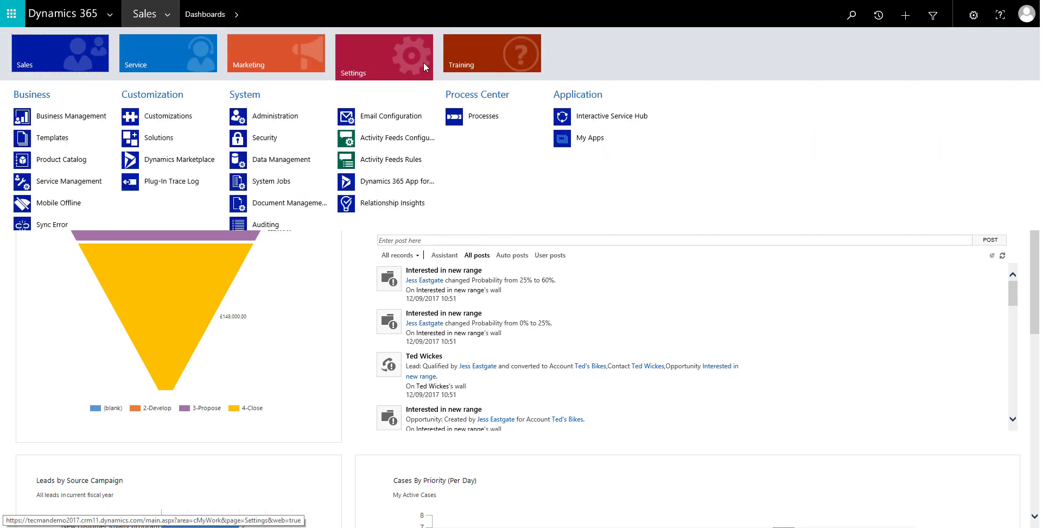
{"action": "left_click", "coordinate": [272, 122]}
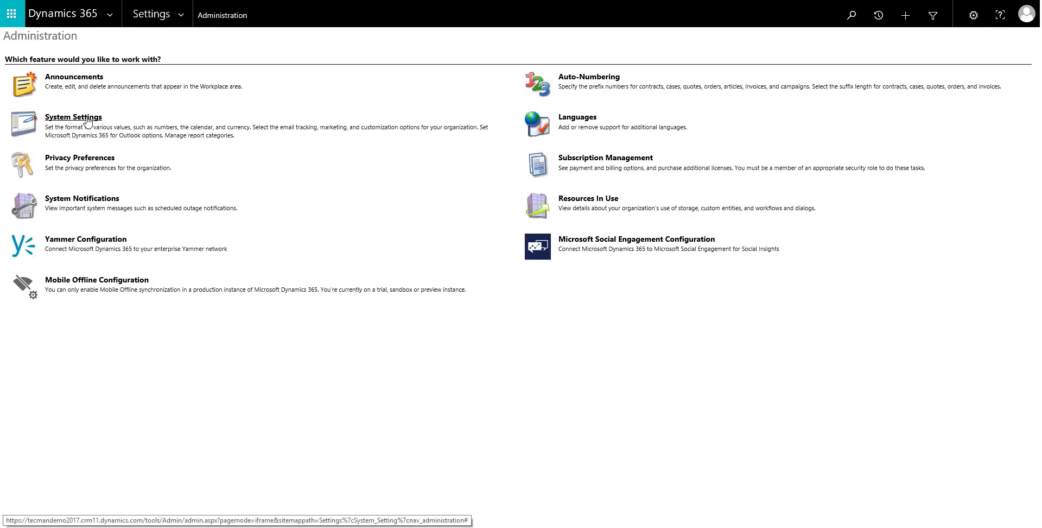
{"action": "left_click", "coordinate": [167, 128]}
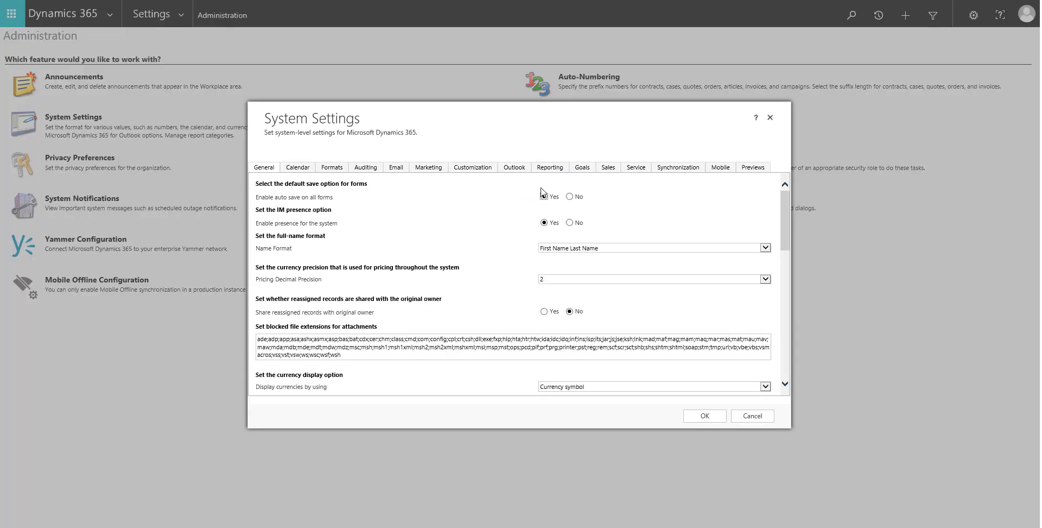
{"action": "left_click", "coordinate": [550, 168]}
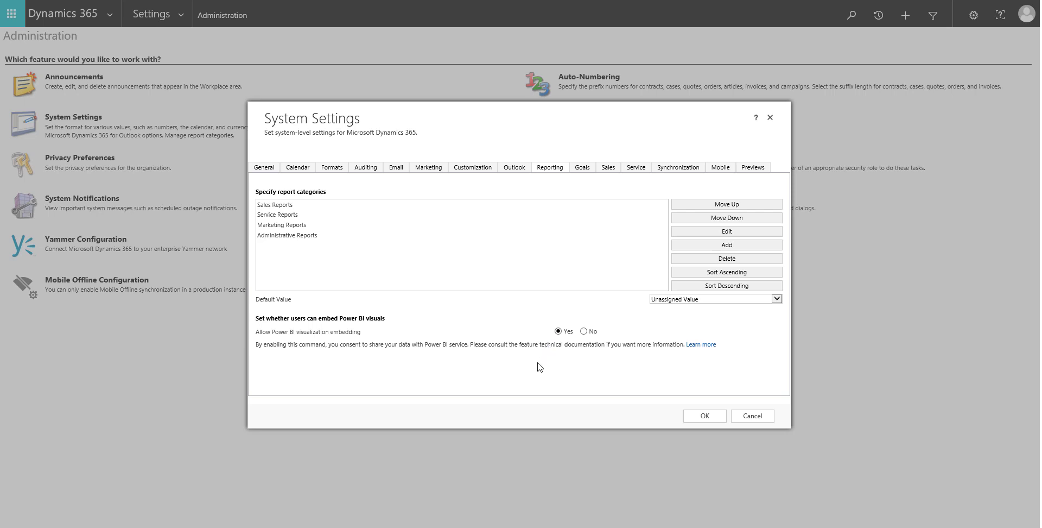
{"action": "left_click", "coordinate": [701, 417]}
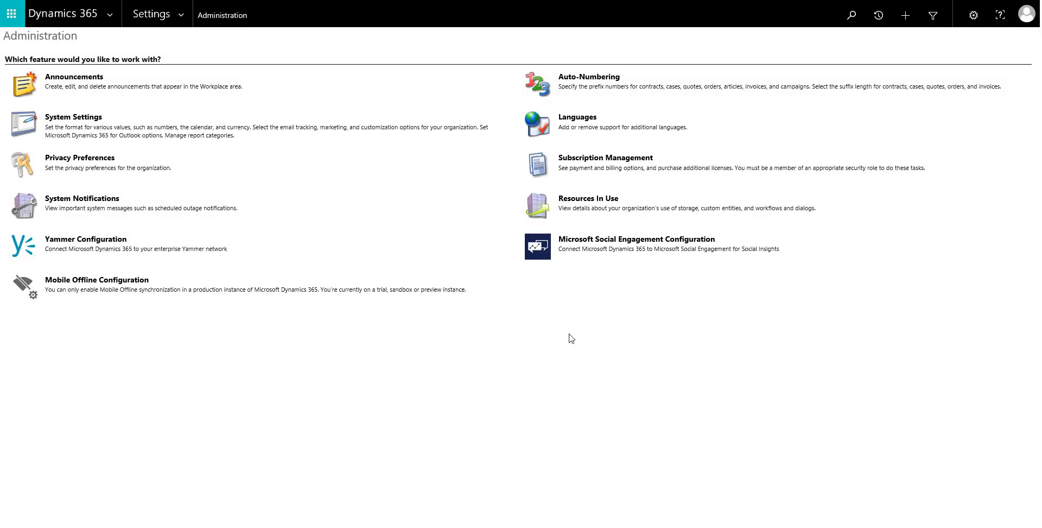
Step: From Sales dashboards, start a new Power BI Dashboard and select Sales Analytics for Dynamics 365
{"action": "left_click", "coordinate": [179, 14]}
{"action": "left_click", "coordinate": [86, 37]}
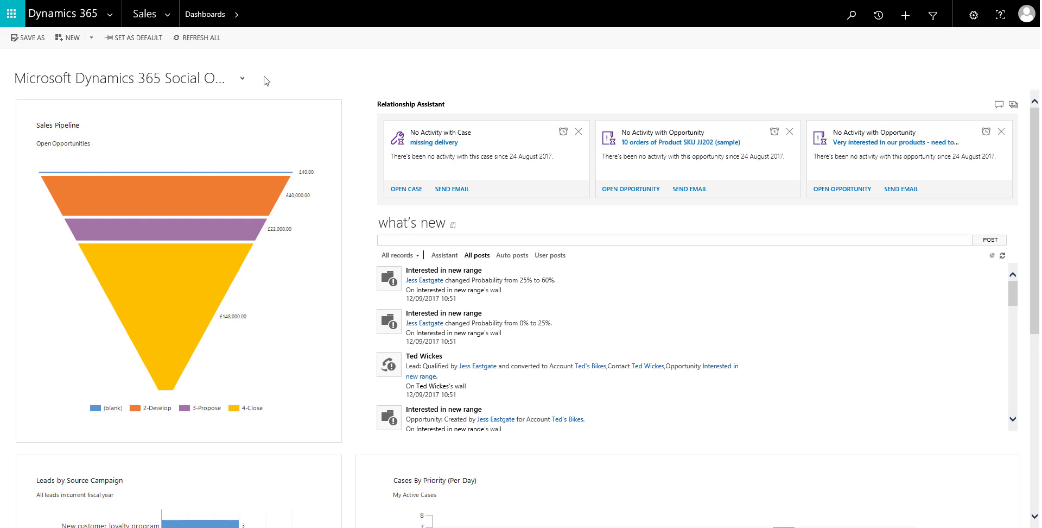
{"action": "left_click", "coordinate": [92, 39]}
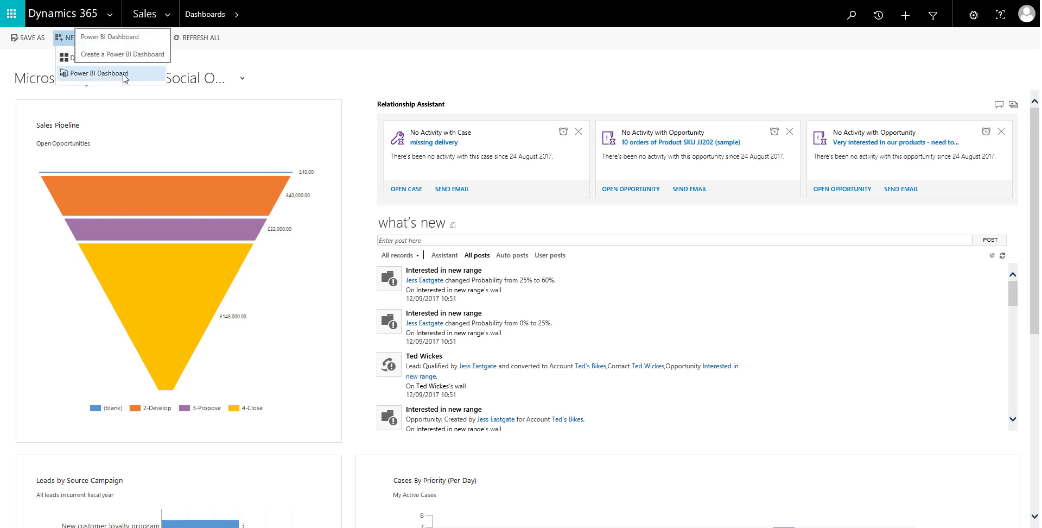
{"action": "left_click", "coordinate": [125, 74]}
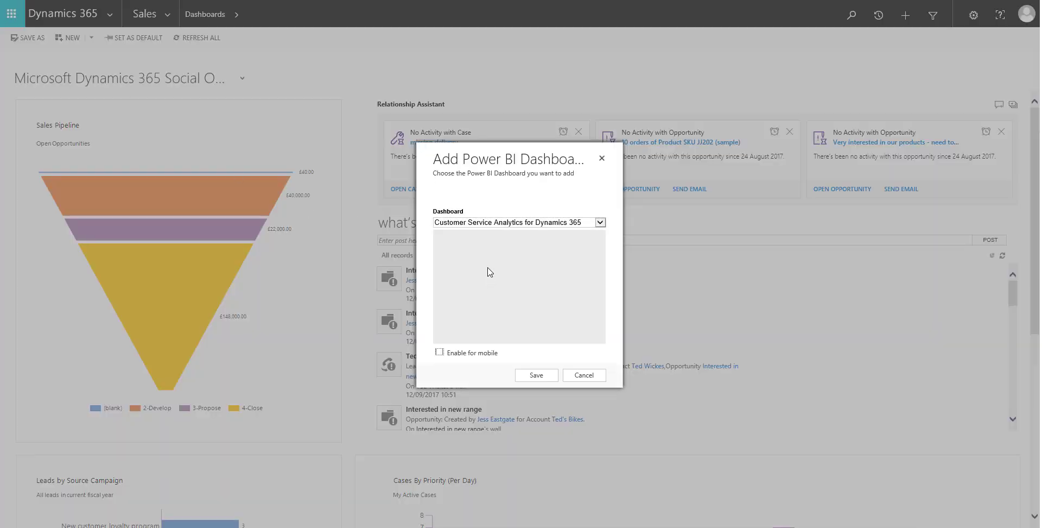
{"action": "left_click", "coordinate": [601, 223]}
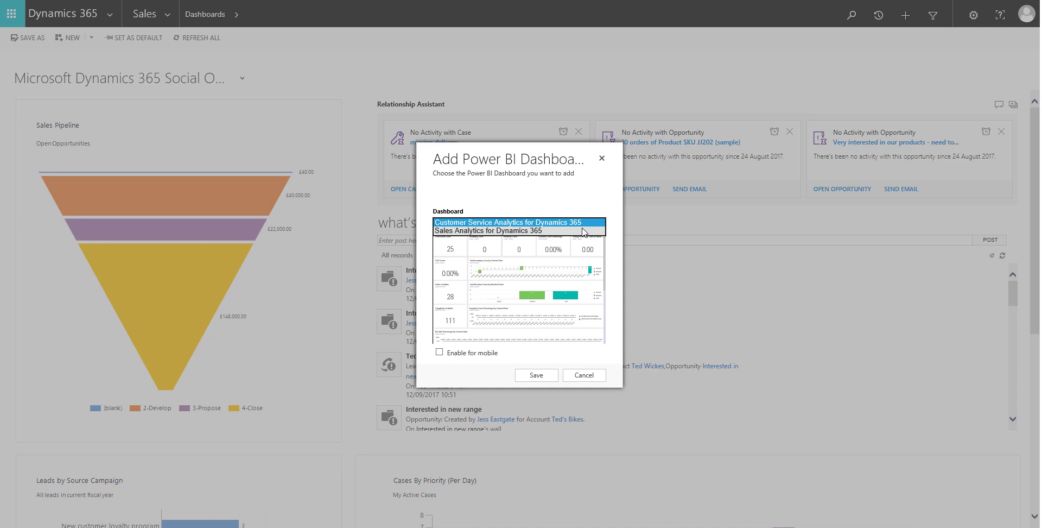
{"action": "left_click", "coordinate": [557, 231]}
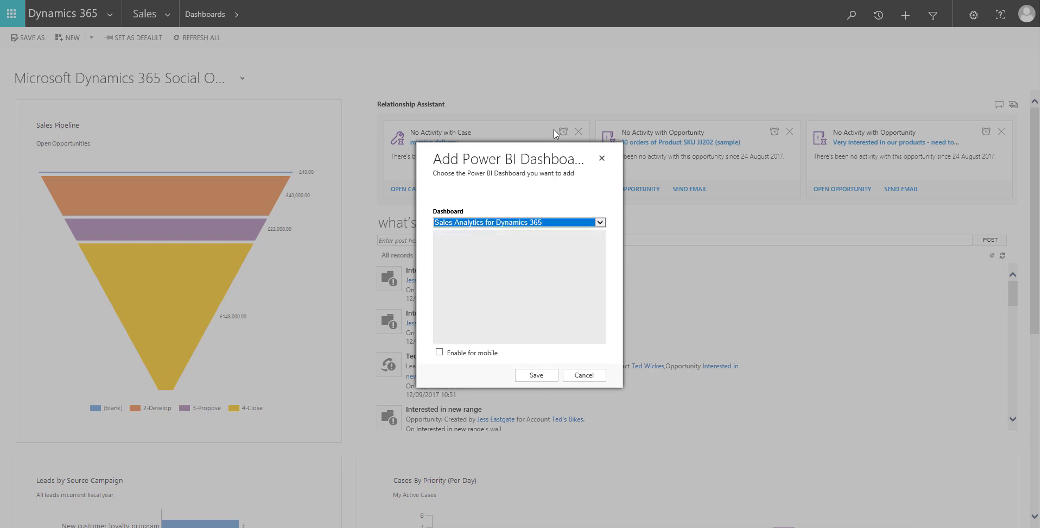
Step: Save the Sales Analytics for Dynamics 365 Power BI dashboard so its tiles load
{"action": "left_click", "coordinate": [556, 374]}
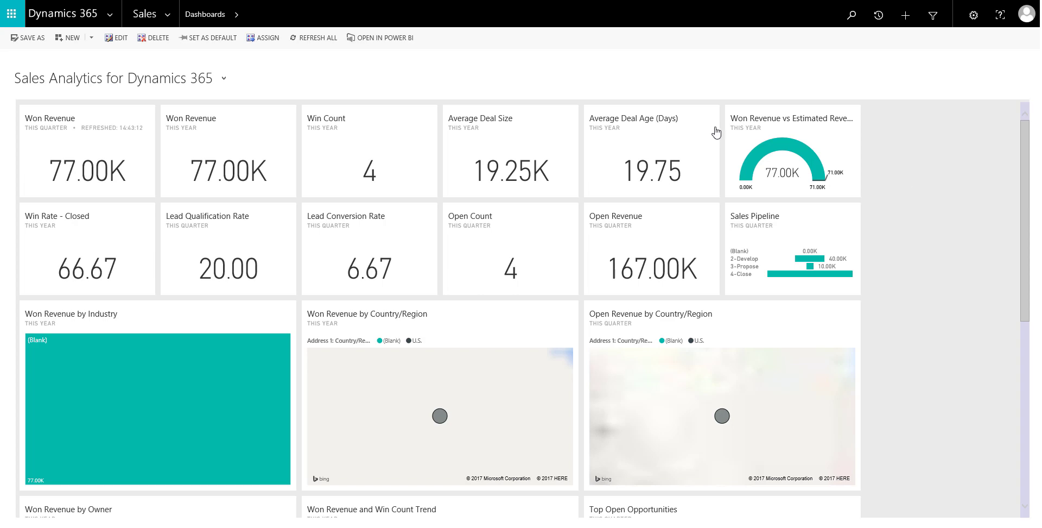
{"action": "left_click", "coordinate": [204, 149]}
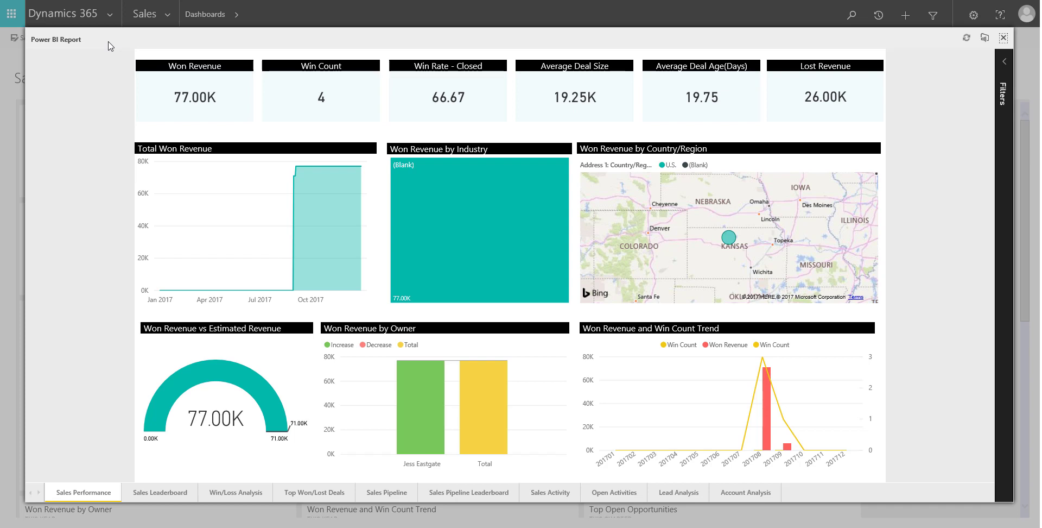
{"action": "left_click", "coordinate": [163, 492]}
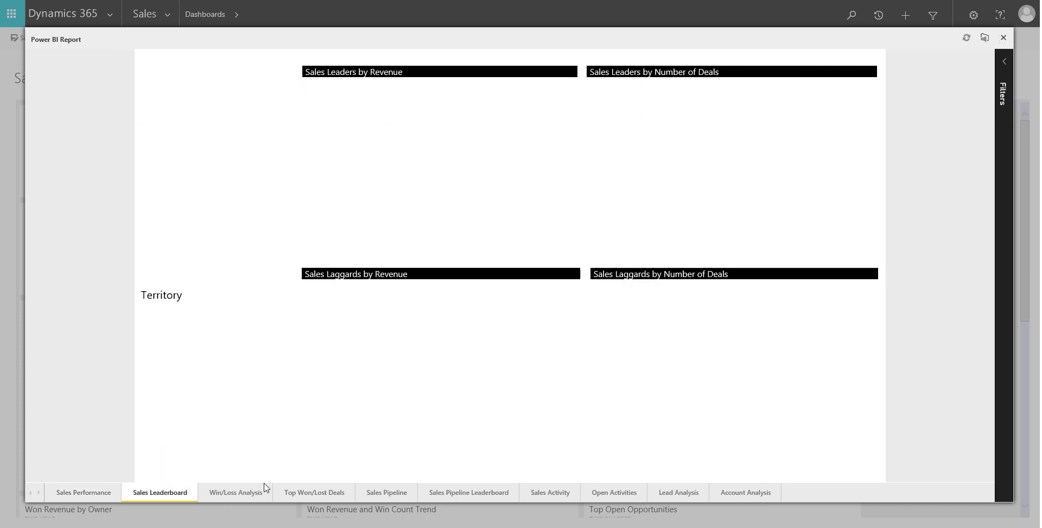
{"action": "left_click", "coordinate": [248, 492]}
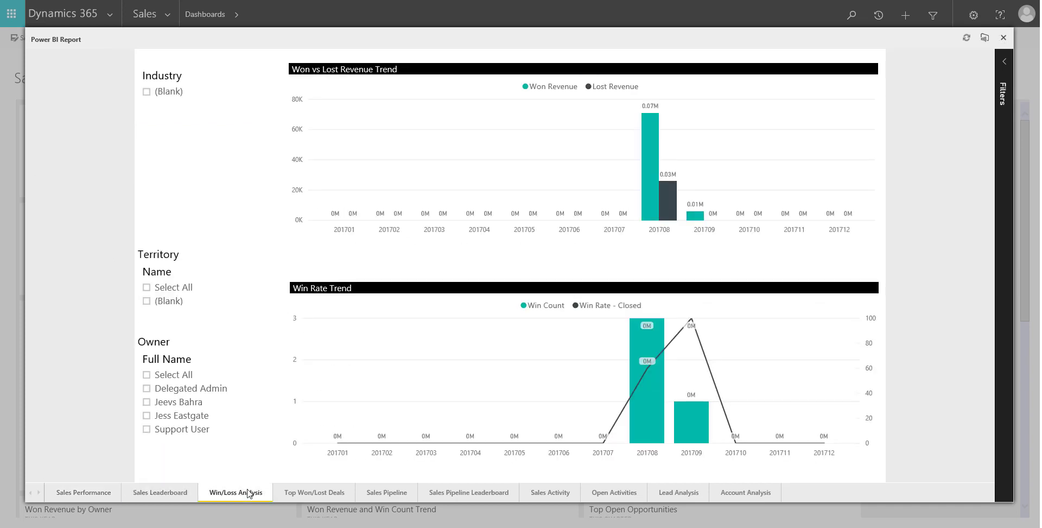
{"action": "left_click", "coordinate": [288, 486]}
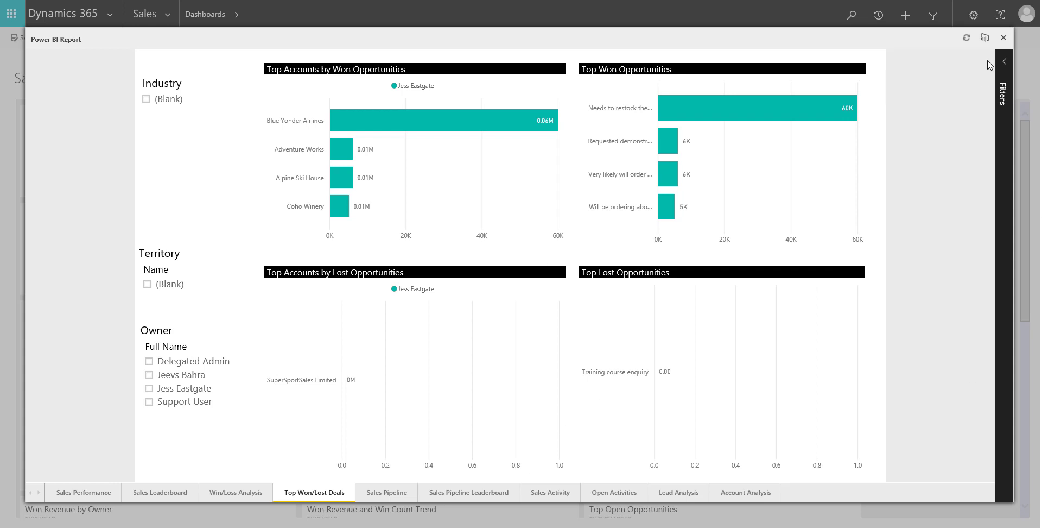
{"action": "left_click", "coordinate": [1003, 38]}
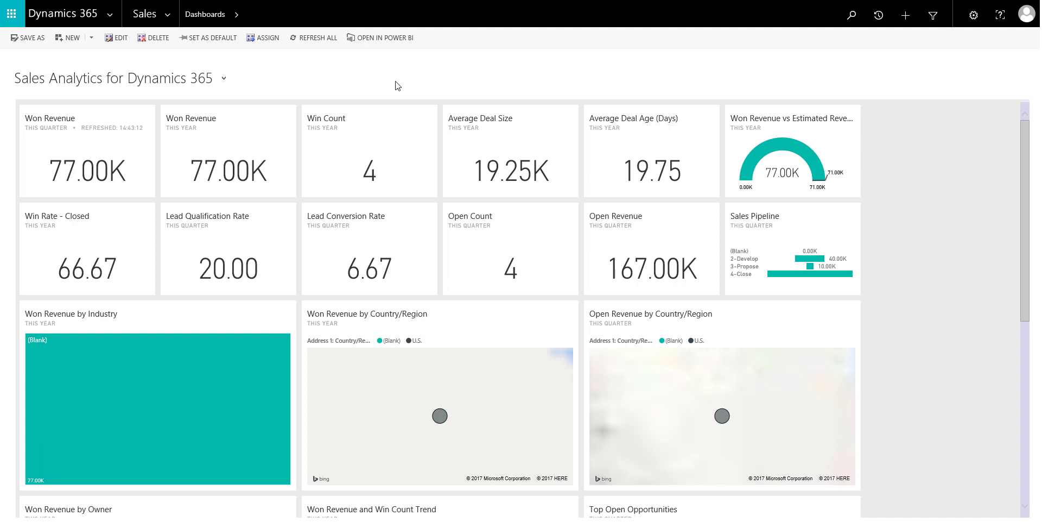
Step: Add a new Power BI dashboard using Customer Service Analytics for Dynamics 365
{"action": "left_click", "coordinate": [92, 38]}
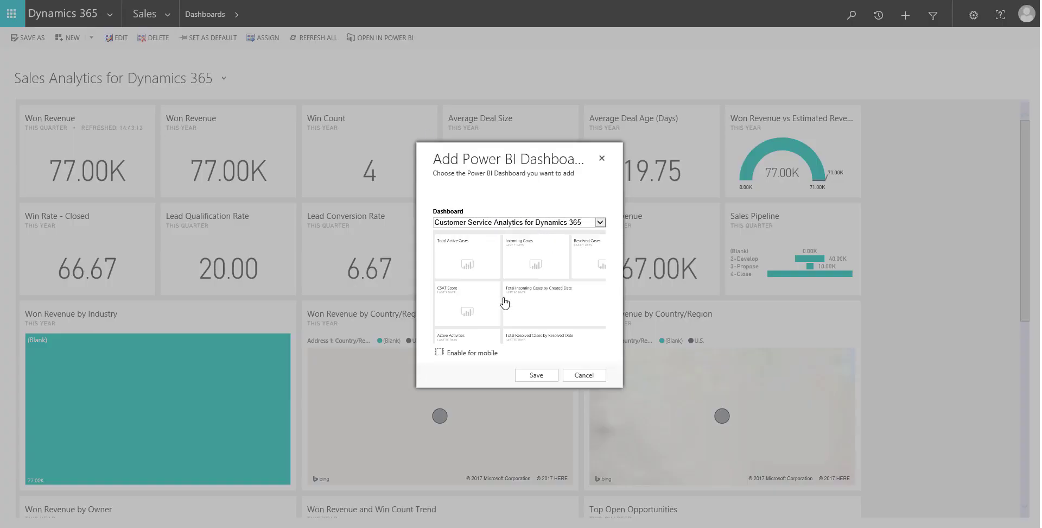
{"action": "left_click", "coordinate": [537, 375]}
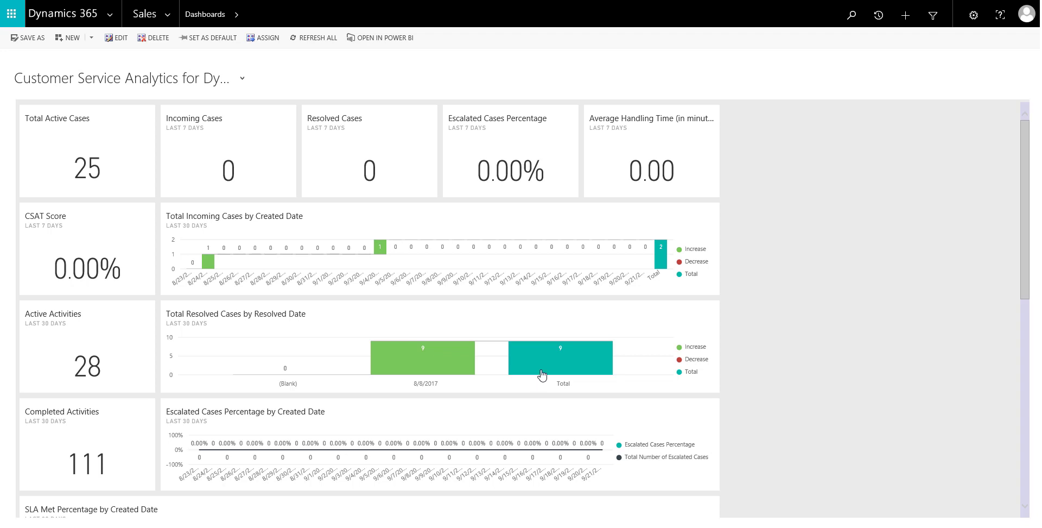
Step: Create a 2-Column Regular Dynamics 365 dashboard named 'Sales & Service Dashboard'
{"action": "left_click", "coordinate": [92, 39]}
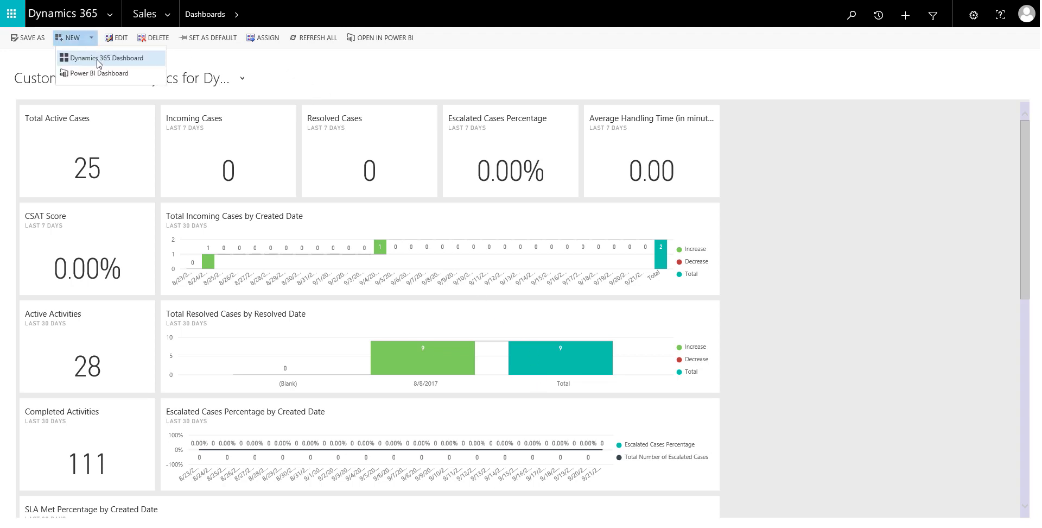
{"action": "left_click", "coordinate": [100, 60]}
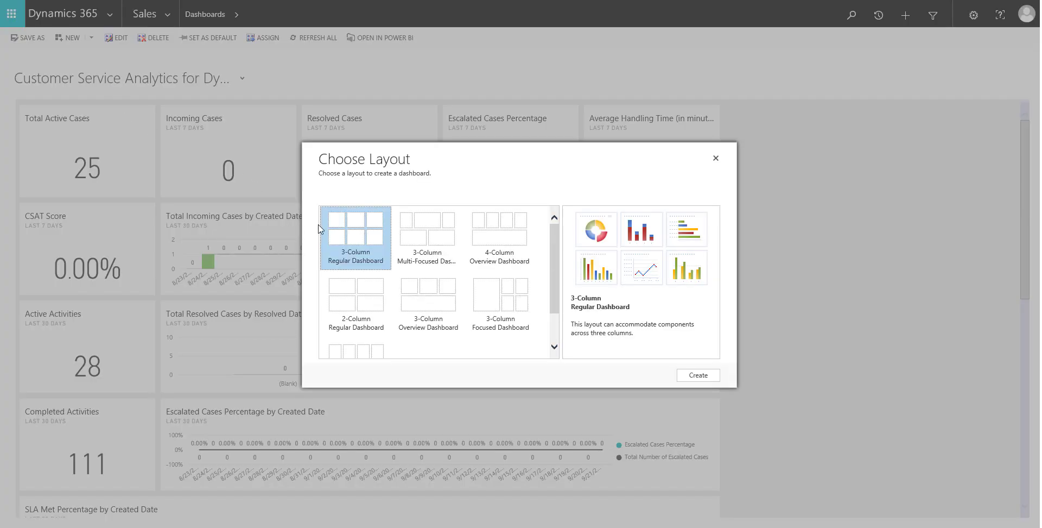
{"action": "left_click", "coordinate": [346, 302]}
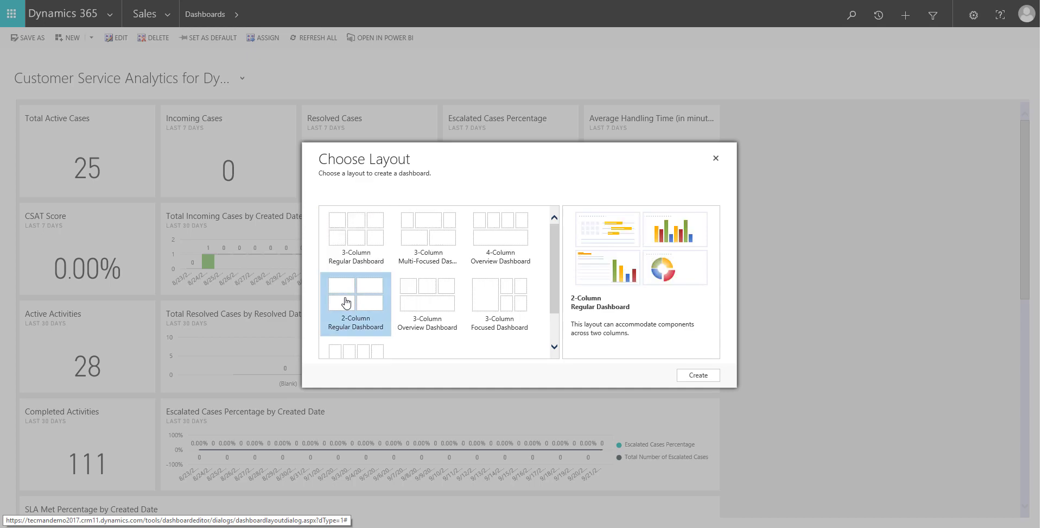
{"action": "left_click", "coordinate": [700, 379]}
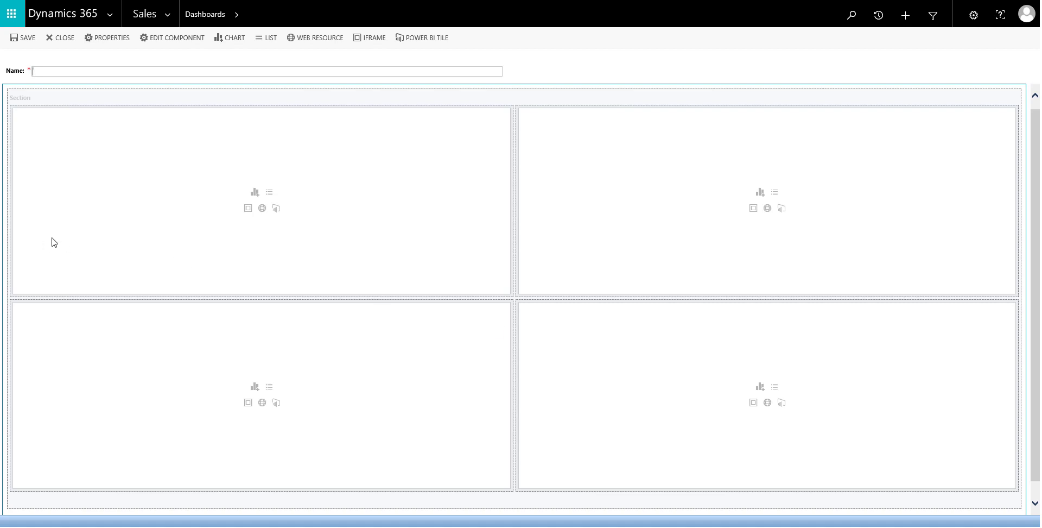
{"action": "type", "text": "Sales & Service Dashboard"}
{"action": "left_click", "coordinate": [161, 168]}
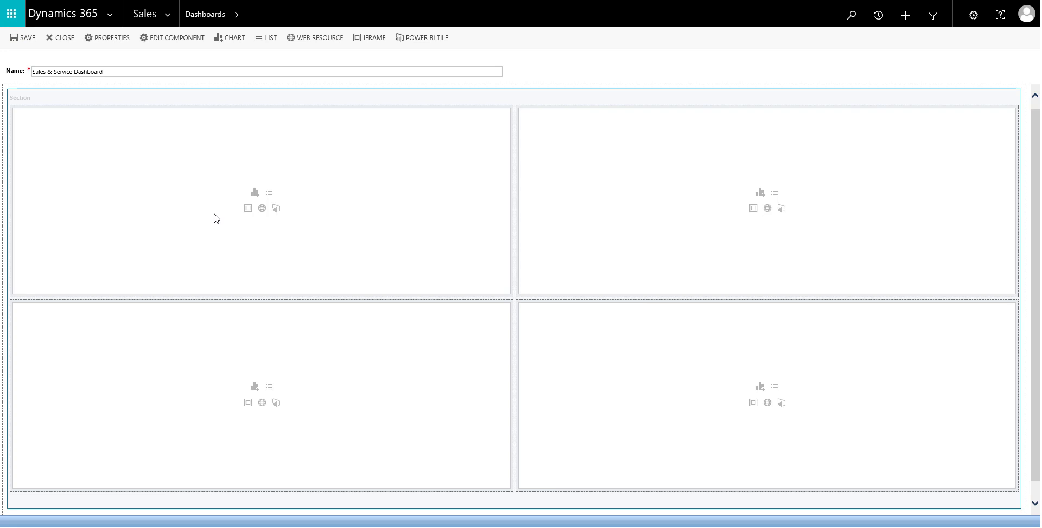
Step: Fill the top-left panel with the Customer Service Analytics tile 'Active Activities - Last 30 Days'
{"action": "left_click", "coordinate": [276, 209]}
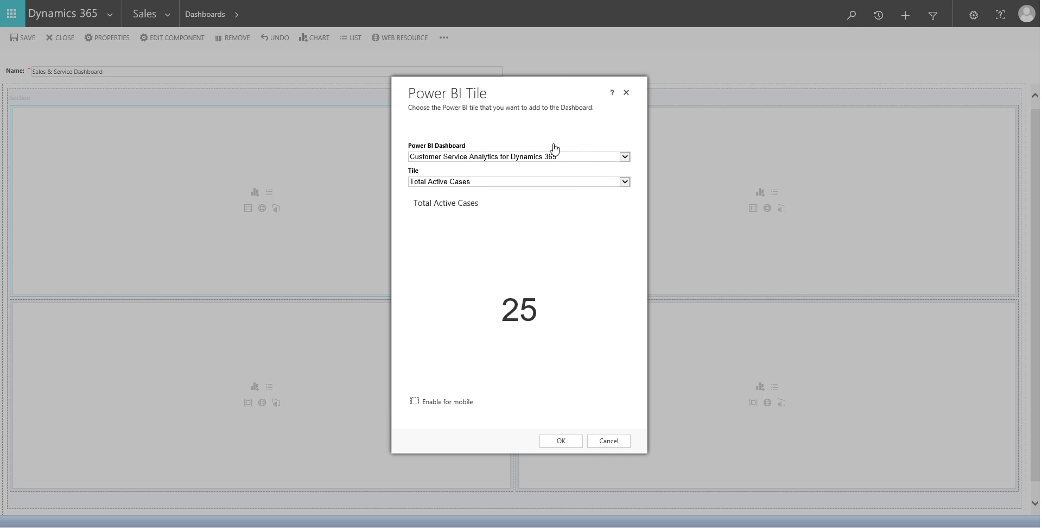
{"action": "left_click", "coordinate": [626, 158]}
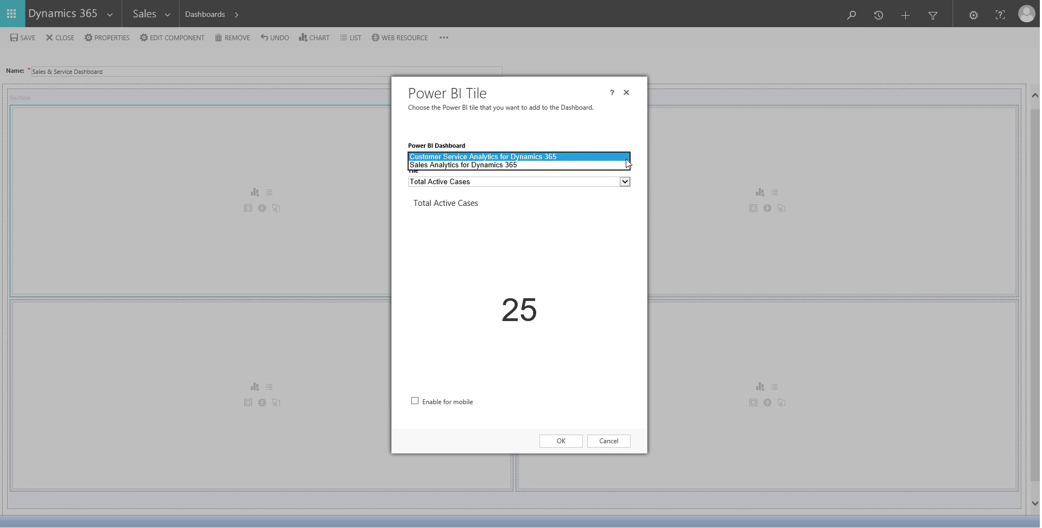
{"action": "left_click", "coordinate": [639, 153]}
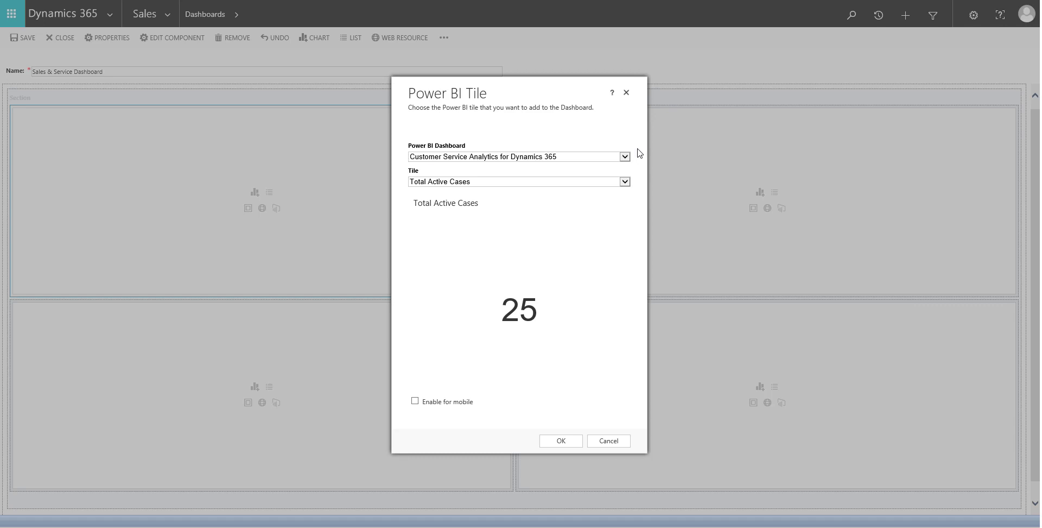
{"action": "left_click", "coordinate": [626, 182]}
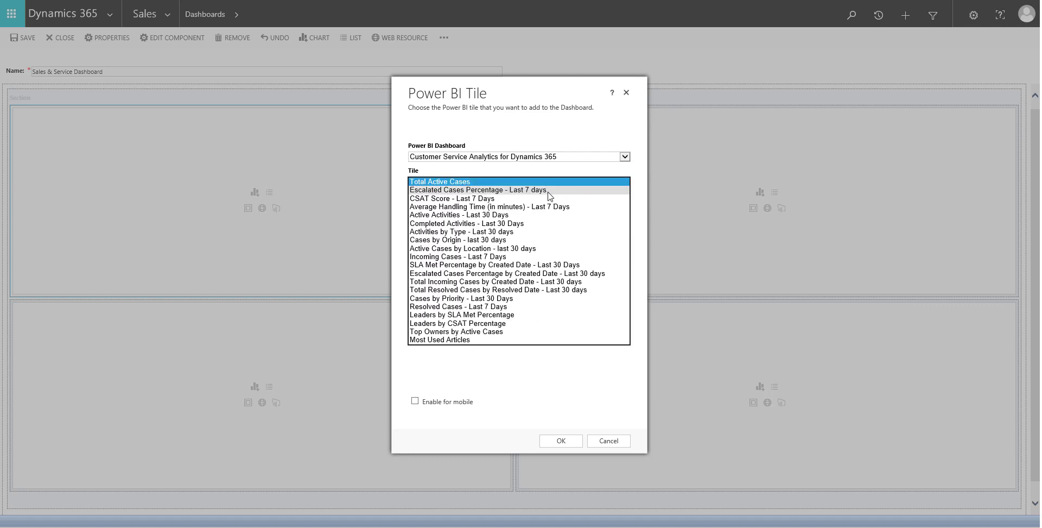
{"action": "left_click", "coordinate": [493, 215]}
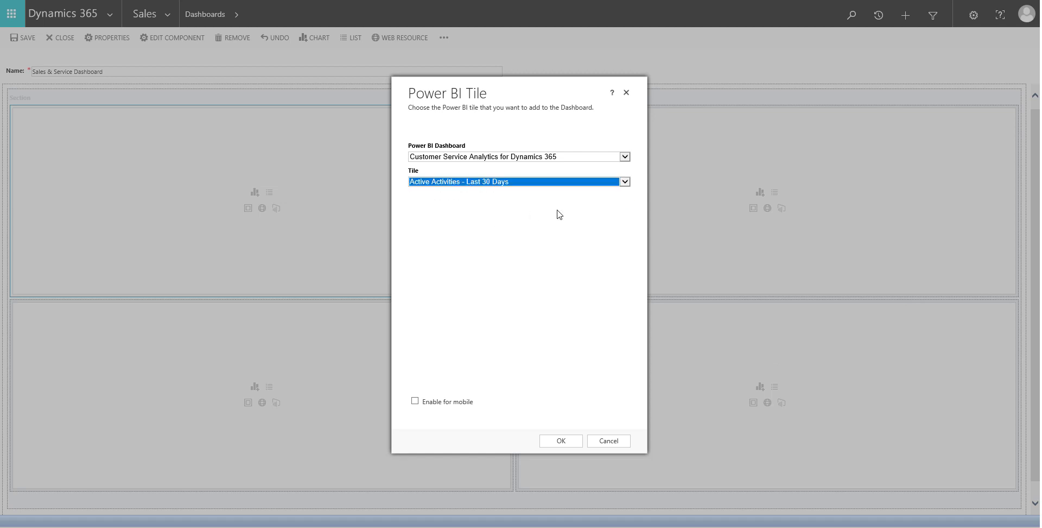
{"action": "left_click", "coordinate": [625, 182]}
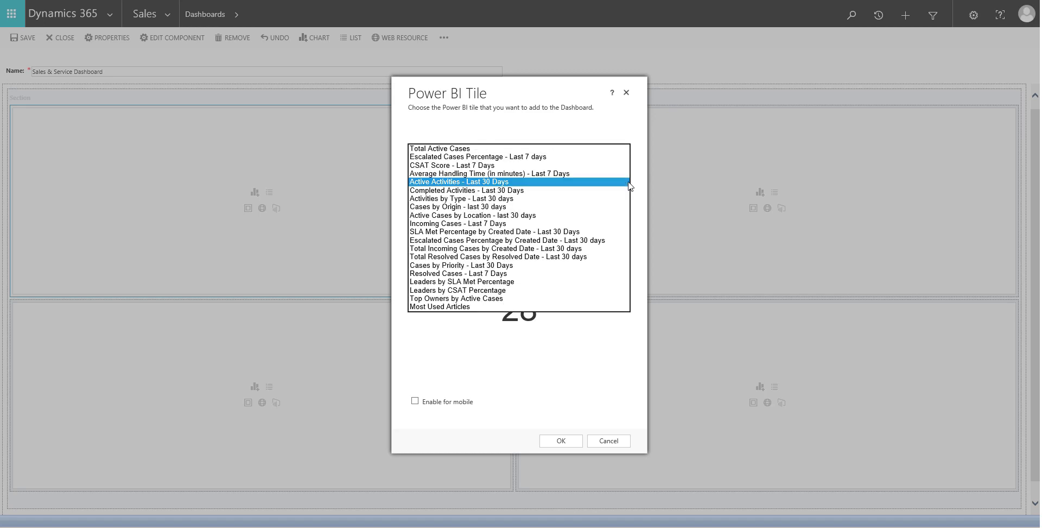
{"action": "left_click", "coordinate": [629, 186]}
{"action": "left_click", "coordinate": [561, 442]}
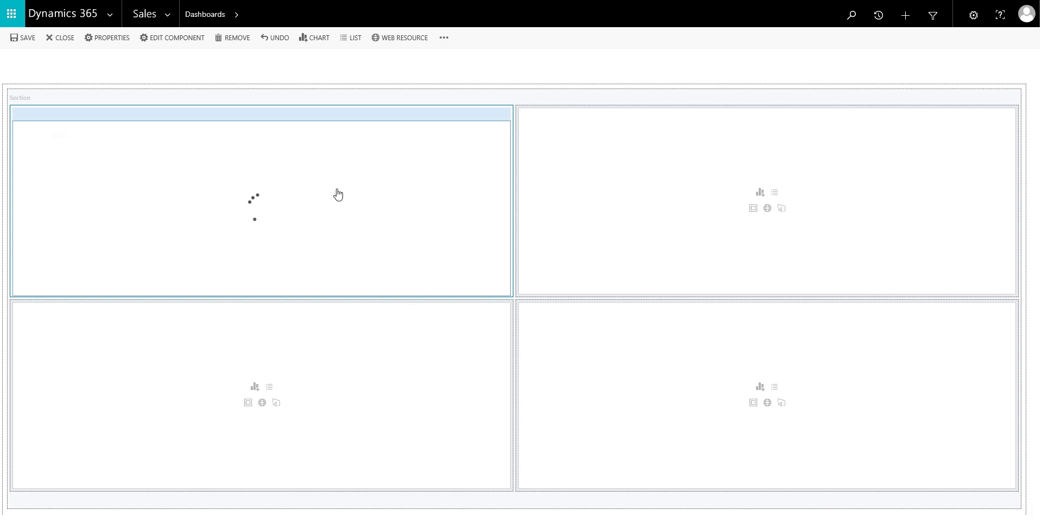
Step: Fill the top-right panel with the Power BI tile 'Top Owners by Active Cases'
{"action": "left_click", "coordinate": [782, 209]}
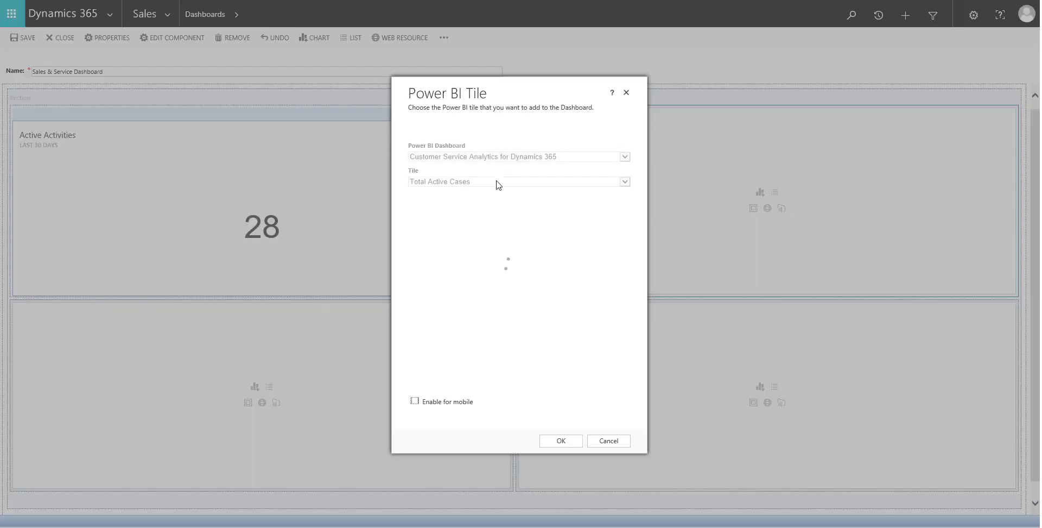
{"action": "left_click", "coordinate": [482, 185]}
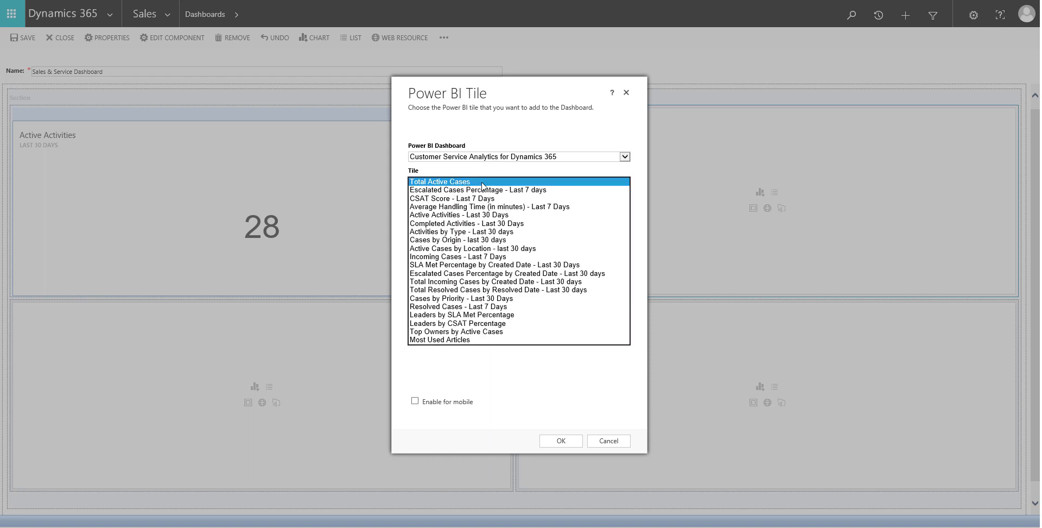
{"action": "left_click", "coordinate": [474, 332]}
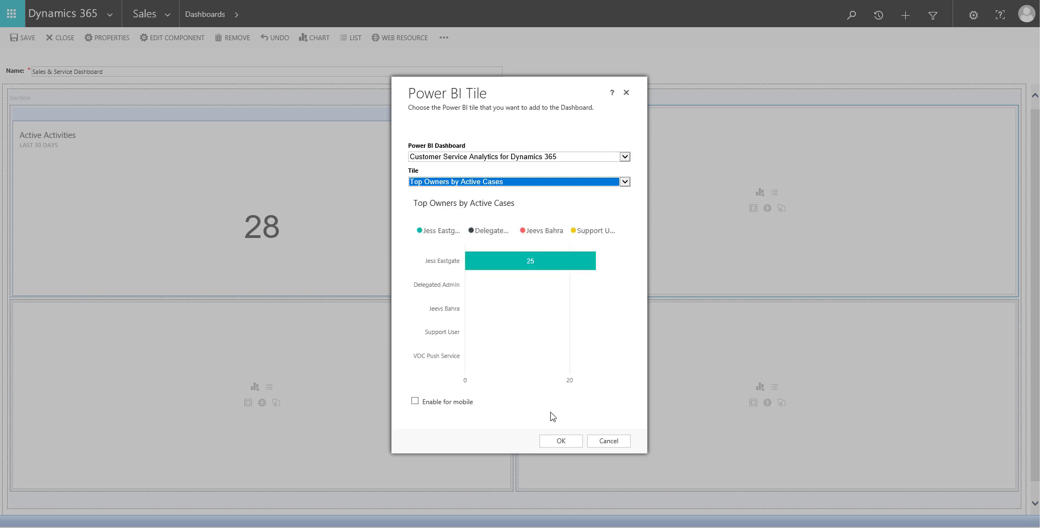
{"action": "left_click", "coordinate": [559, 444]}
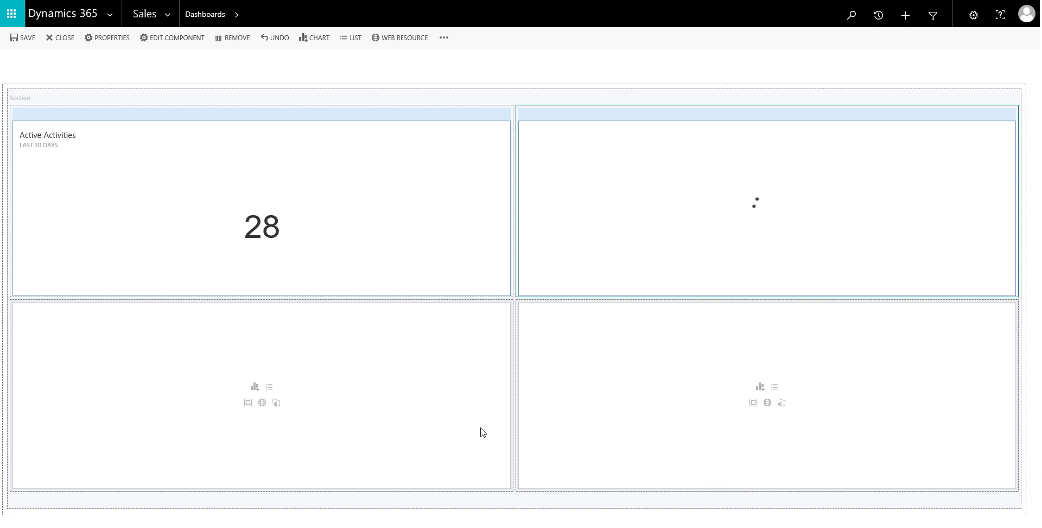
Step: Fill the bottom-left panel with Sales Analytics' 'Top Open Opportunities - This Quarter' tile
{"action": "left_click", "coordinate": [276, 403]}
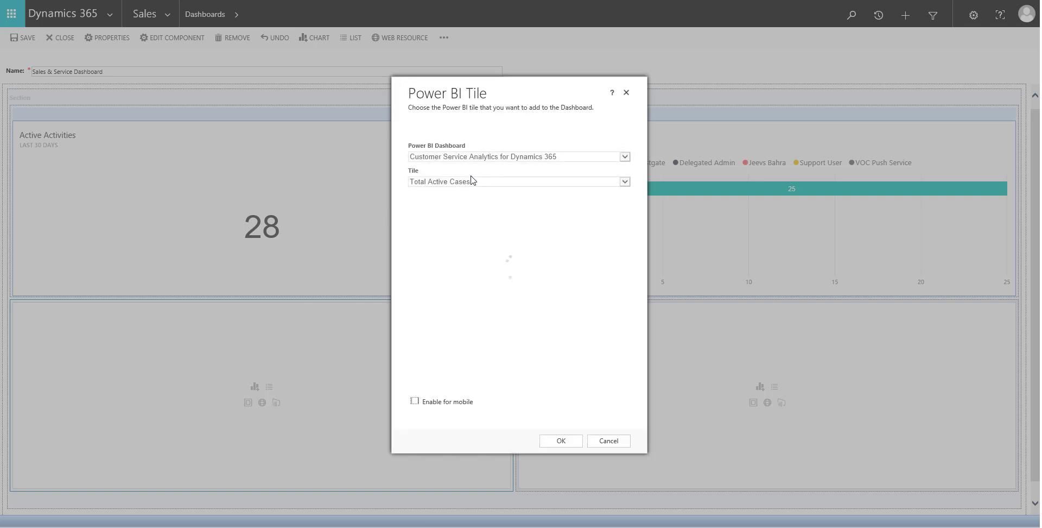
{"action": "left_click", "coordinate": [624, 157]}
{"action": "left_click", "coordinate": [541, 166]}
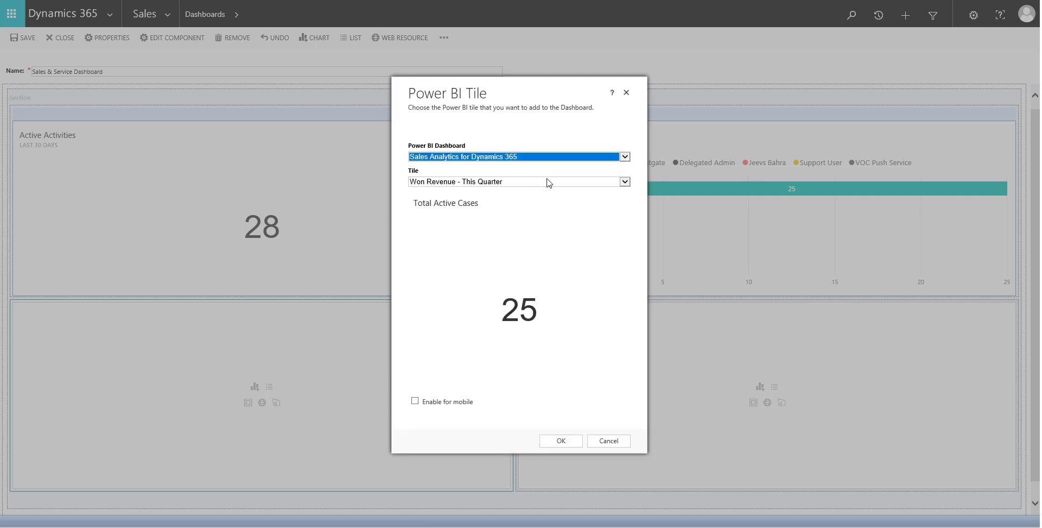
{"action": "left_click", "coordinate": [625, 181]}
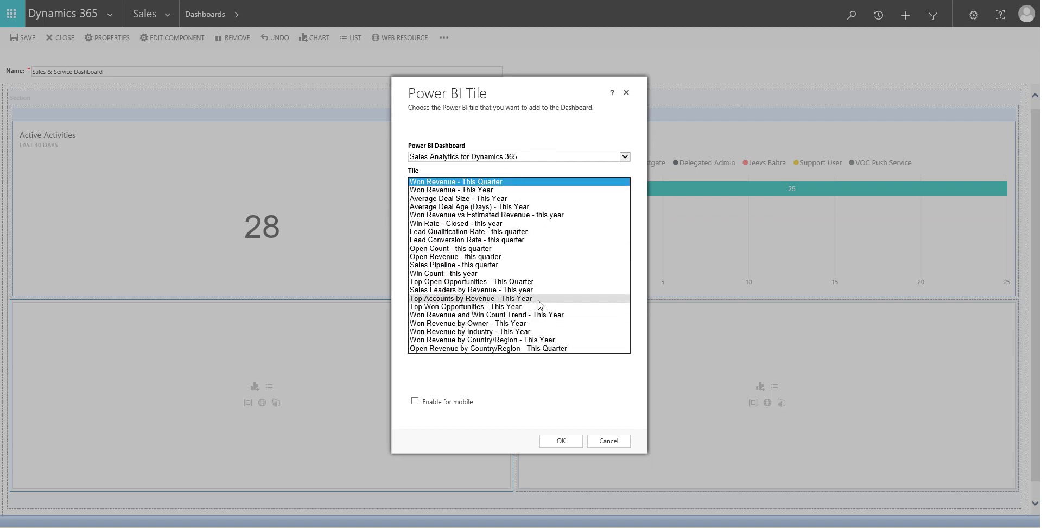
{"action": "left_click", "coordinate": [513, 282]}
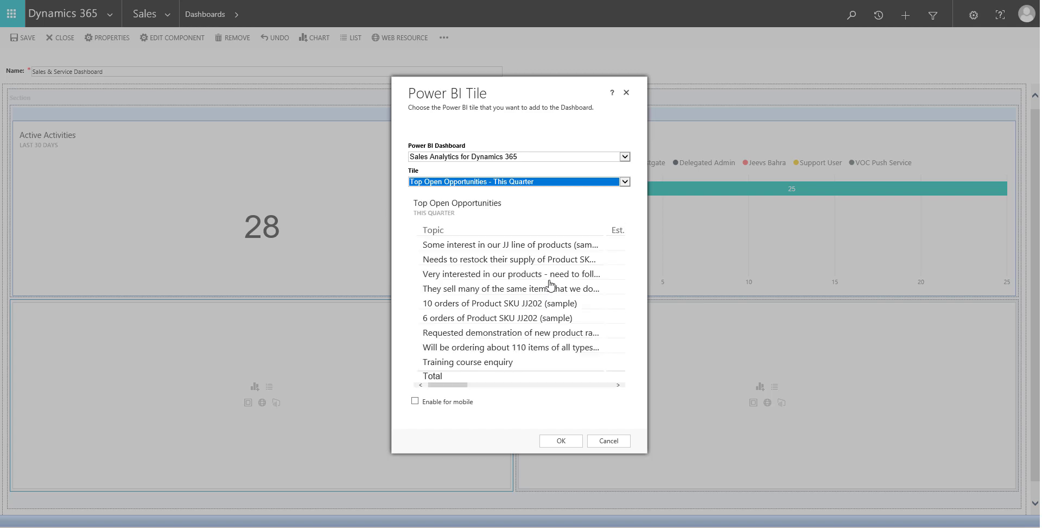
{"action": "left_click", "coordinate": [559, 442]}
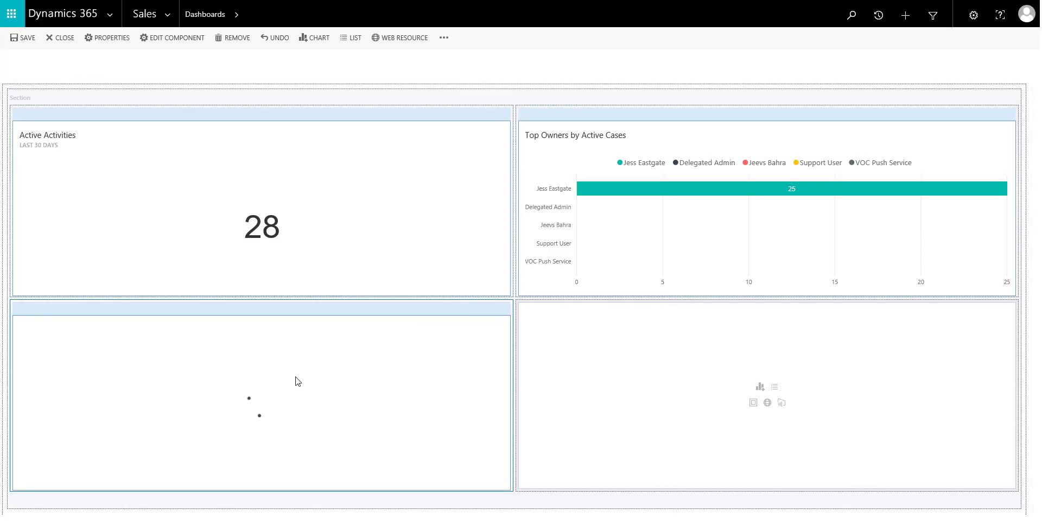
Step: Fill the bottom-right panel with Sales Analytics' 'Sales Pipeline - this quarter' tile
{"action": "left_click", "coordinate": [781, 402]}
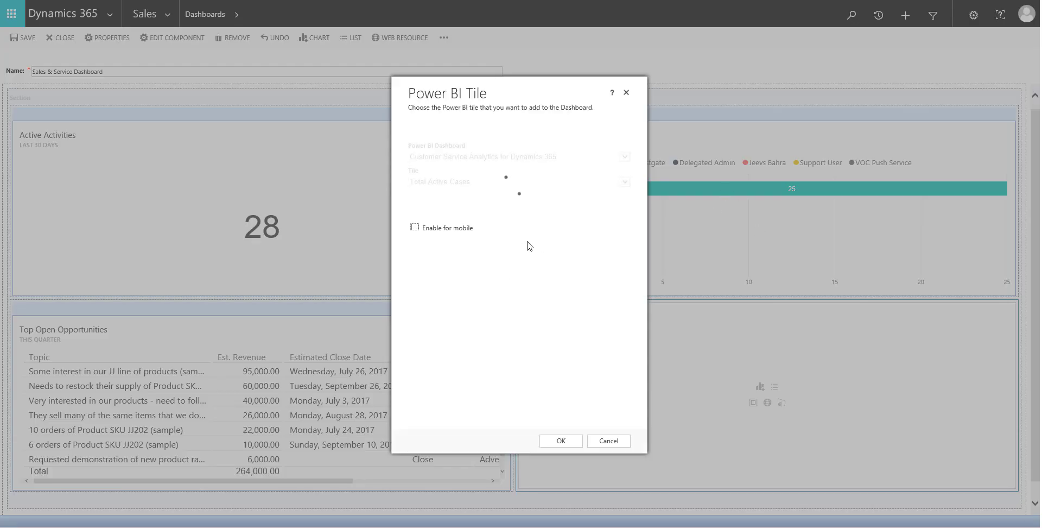
{"action": "left_click", "coordinate": [467, 157]}
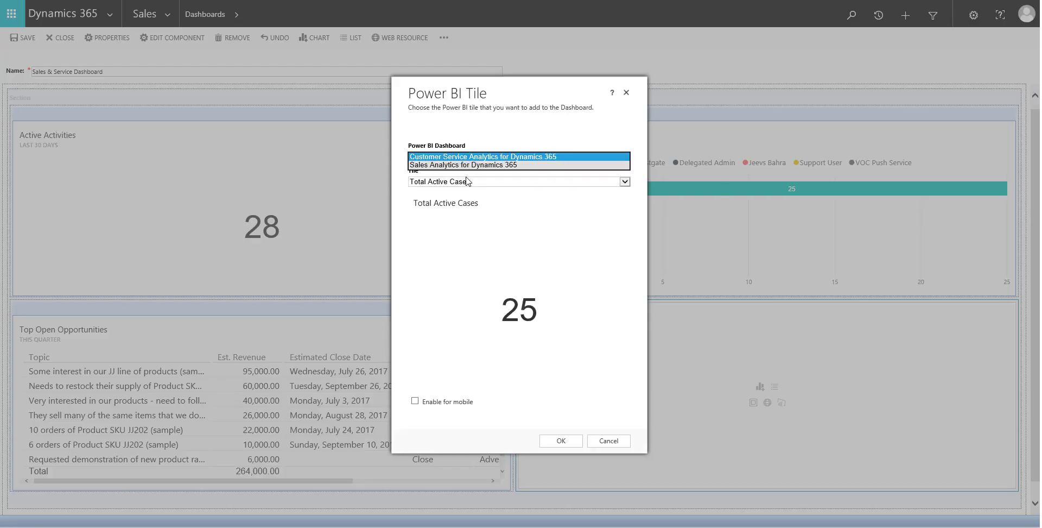
{"action": "left_click", "coordinate": [516, 164]}
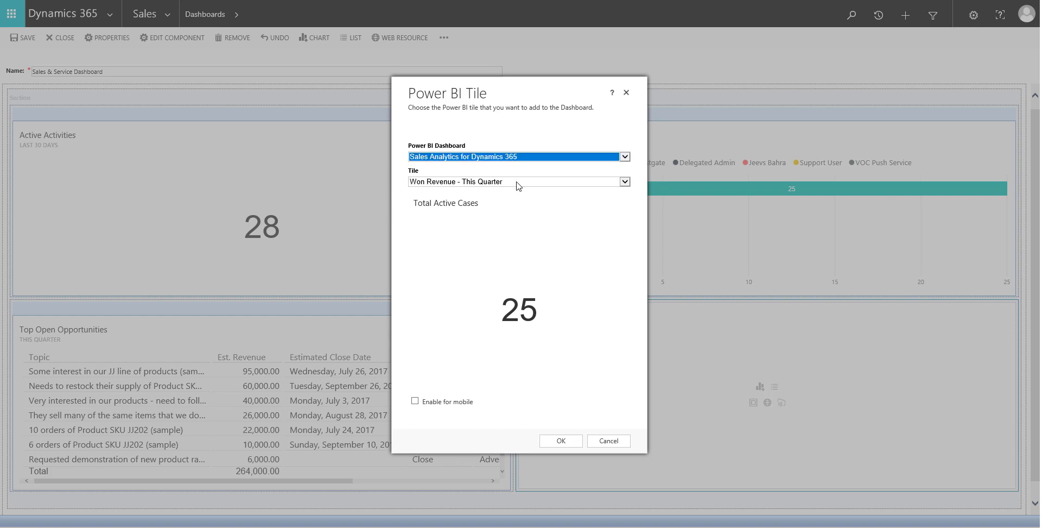
{"action": "left_click", "coordinate": [625, 184]}
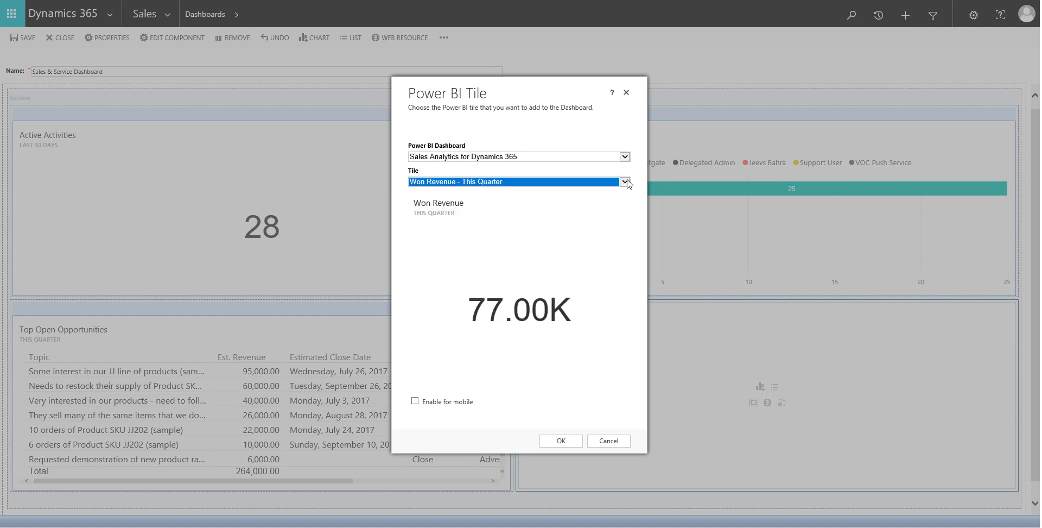
{"action": "left_click", "coordinate": [625, 183]}
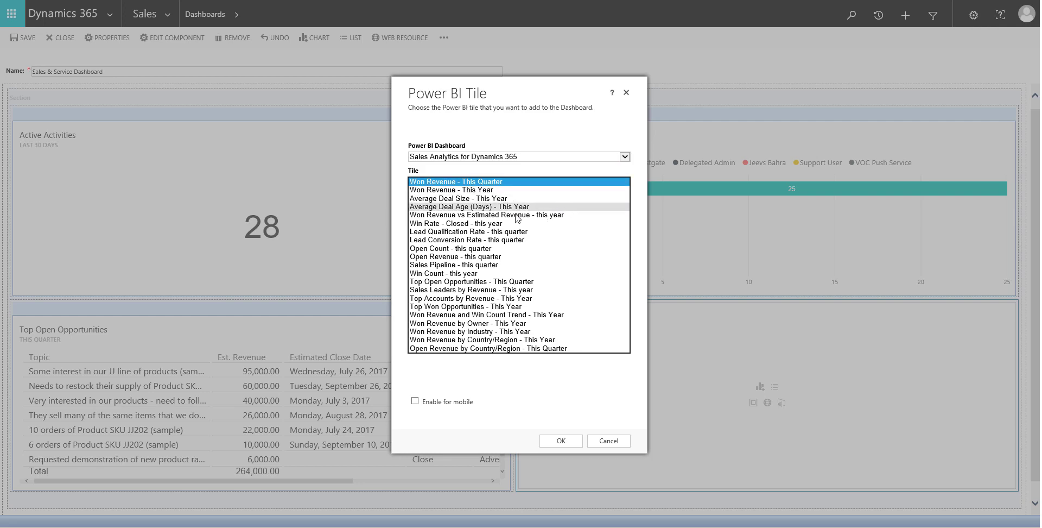
{"action": "left_click", "coordinate": [487, 265]}
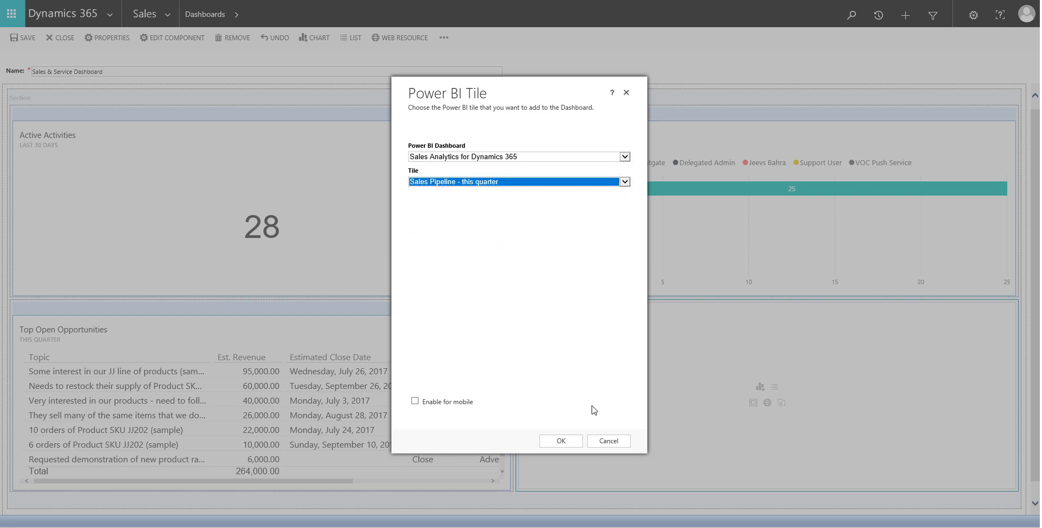
{"action": "left_click", "coordinate": [559, 441]}
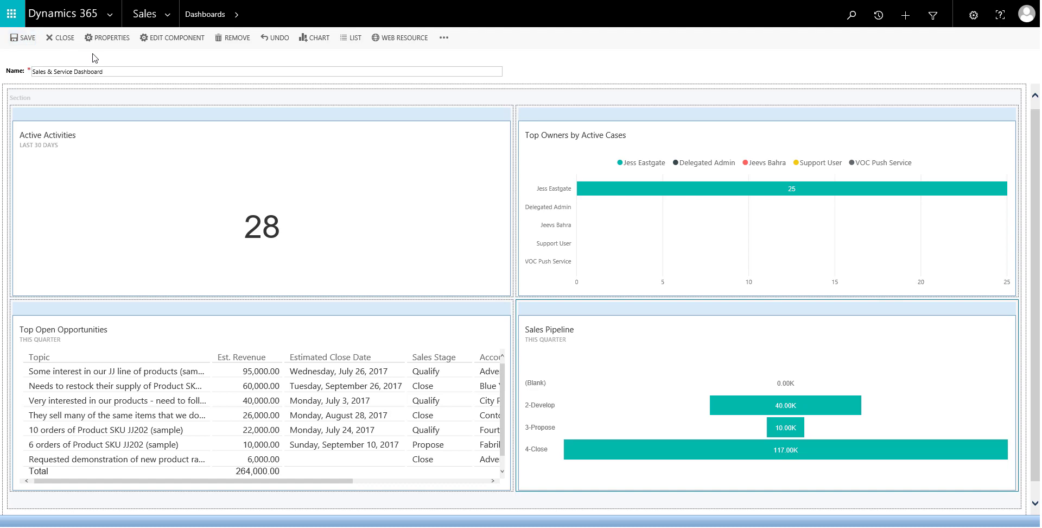
Step: Close the designer and open 'Sales & Service Dashboard' from My Dashboards
{"action": "left_click", "coordinate": [61, 37]}
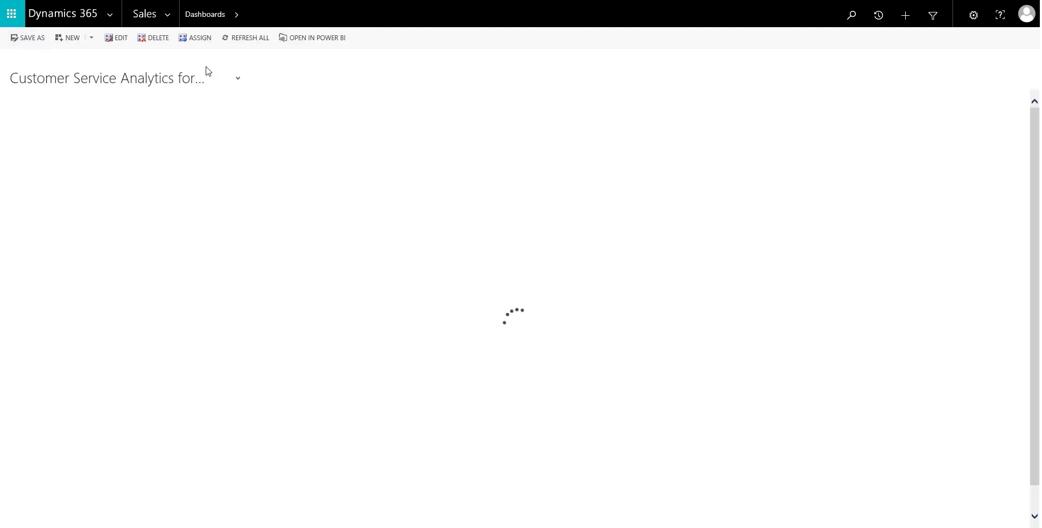
{"action": "left_click", "coordinate": [237, 80]}
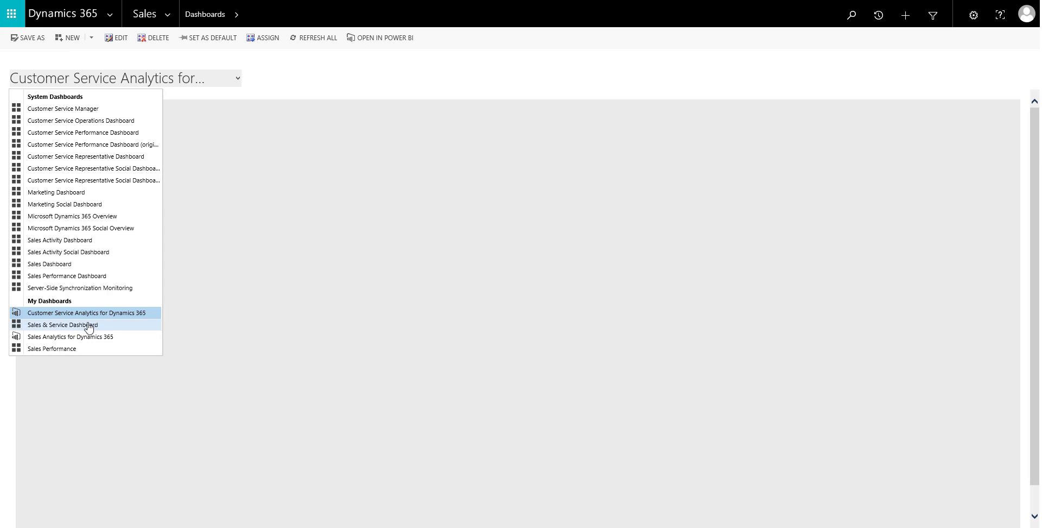
{"action": "left_click", "coordinate": [89, 324]}
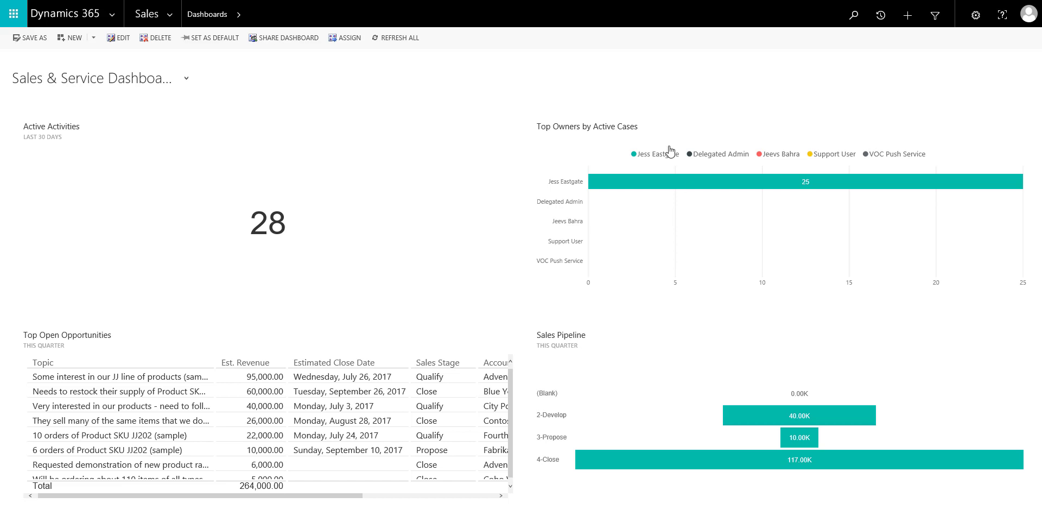
Step: Add a colleague from Look Up Records to the dashboard's share list with Read permission only
{"action": "left_click", "coordinate": [290, 39]}
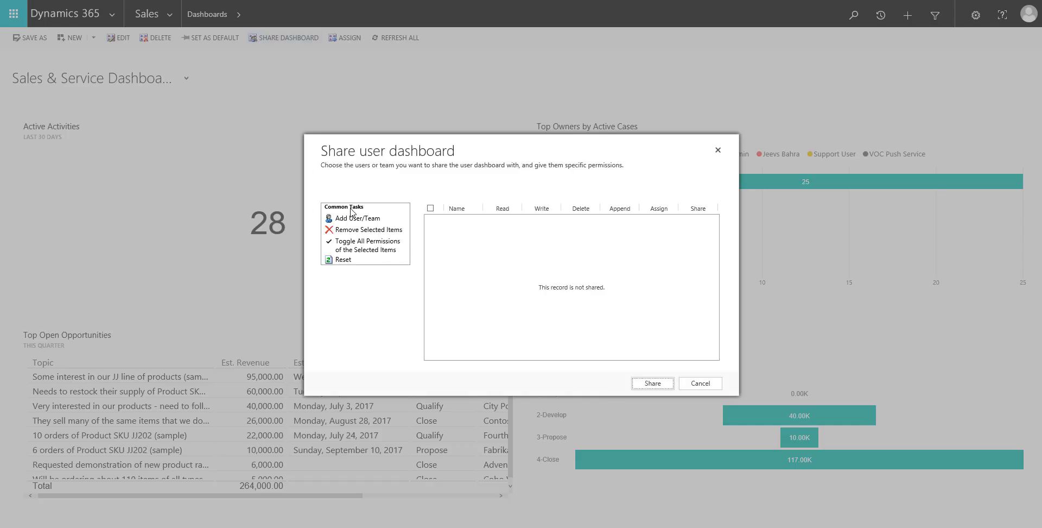
{"action": "left_click", "coordinate": [354, 221]}
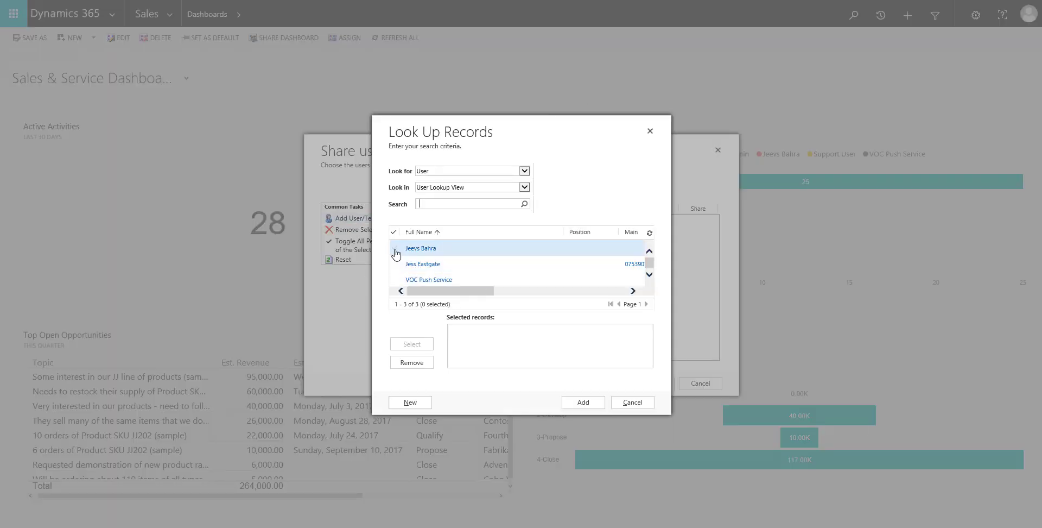
{"action": "left_click", "coordinate": [395, 250]}
{"action": "left_click", "coordinate": [411, 344]}
{"action": "left_click", "coordinate": [577, 405]}
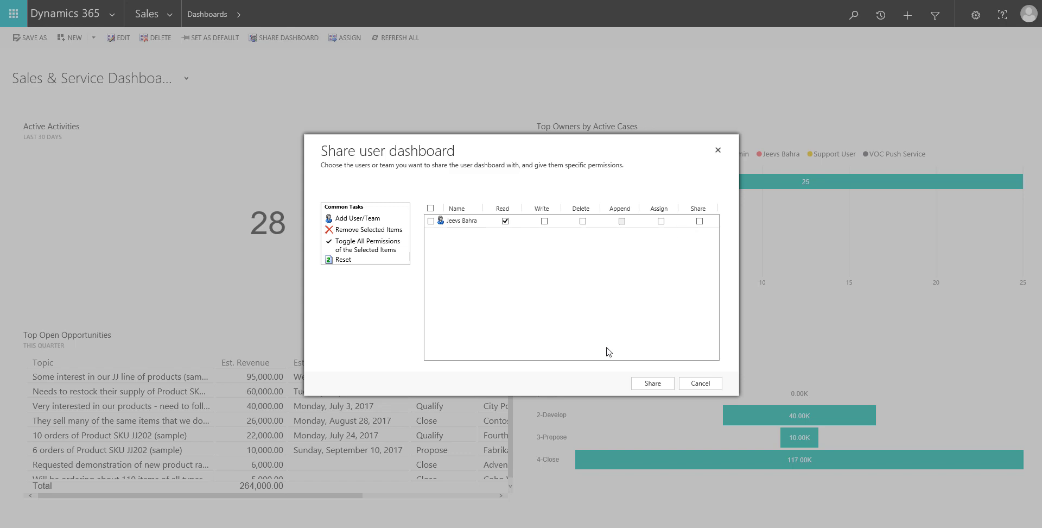
Step: Confirm sharing the Sales & Service Dashboard, then briefly check the dashboard list without switching
{"action": "left_click", "coordinate": [649, 384]}
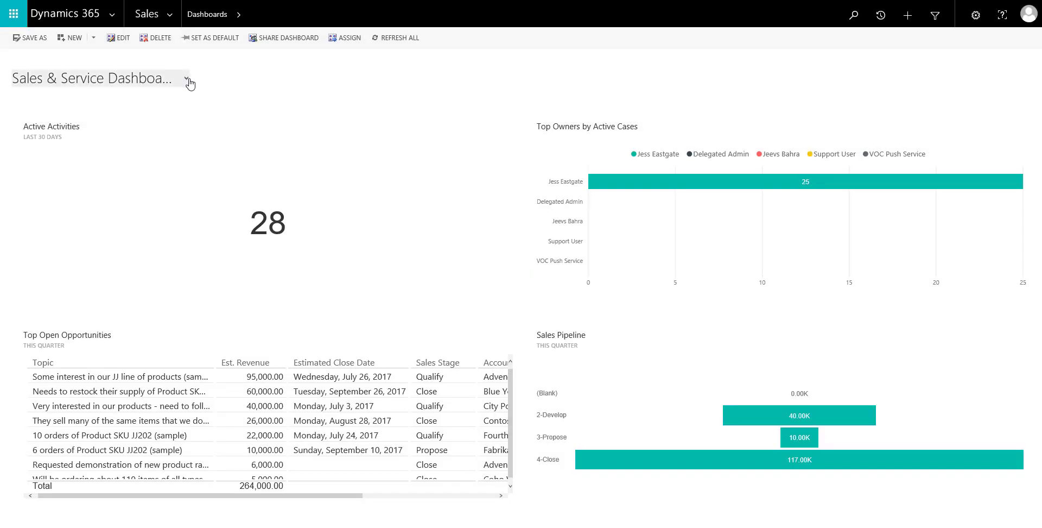
{"action": "left_click", "coordinate": [186, 79]}
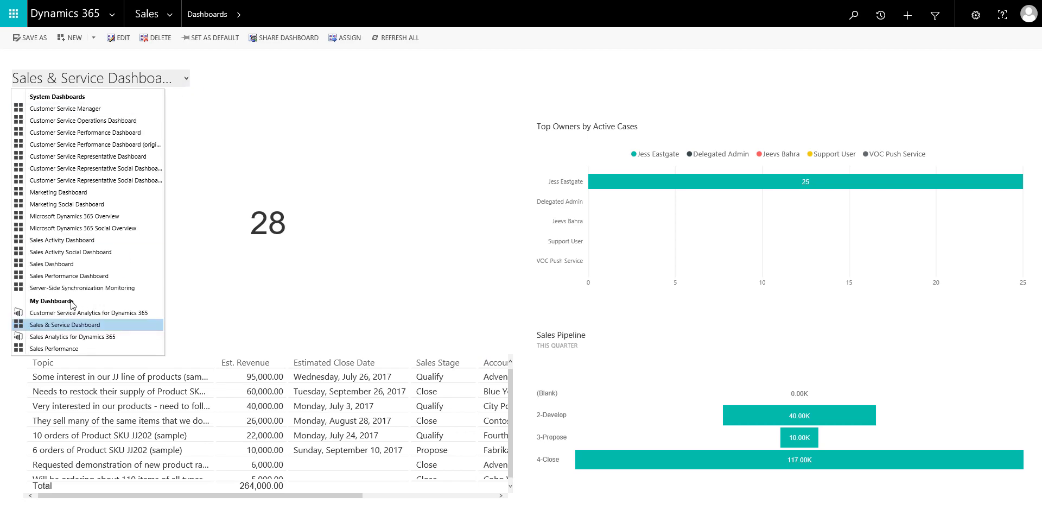
{"action": "left_click", "coordinate": [261, 97]}
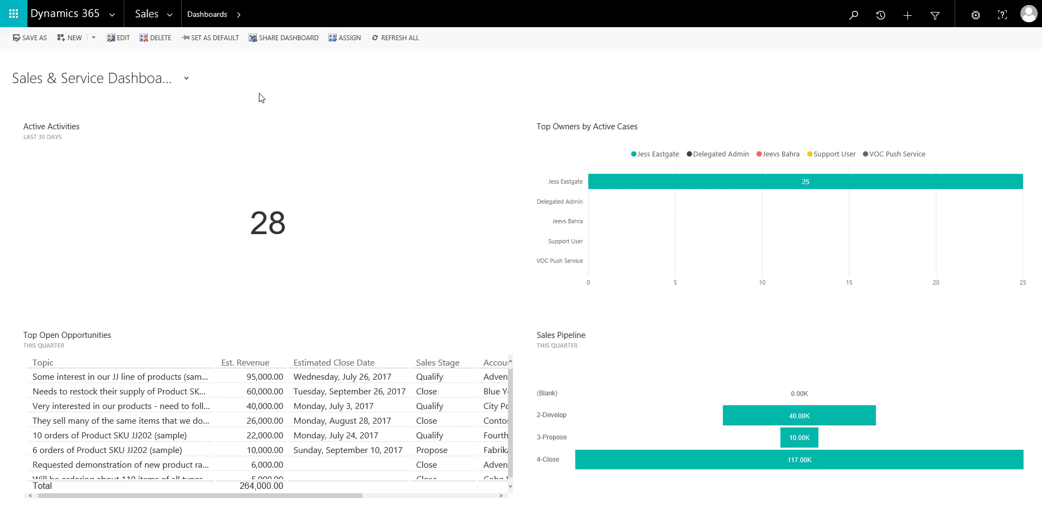
Step: Switch to the Sales Performance dashboard under My Dashboards
{"action": "left_click", "coordinate": [184, 80]}
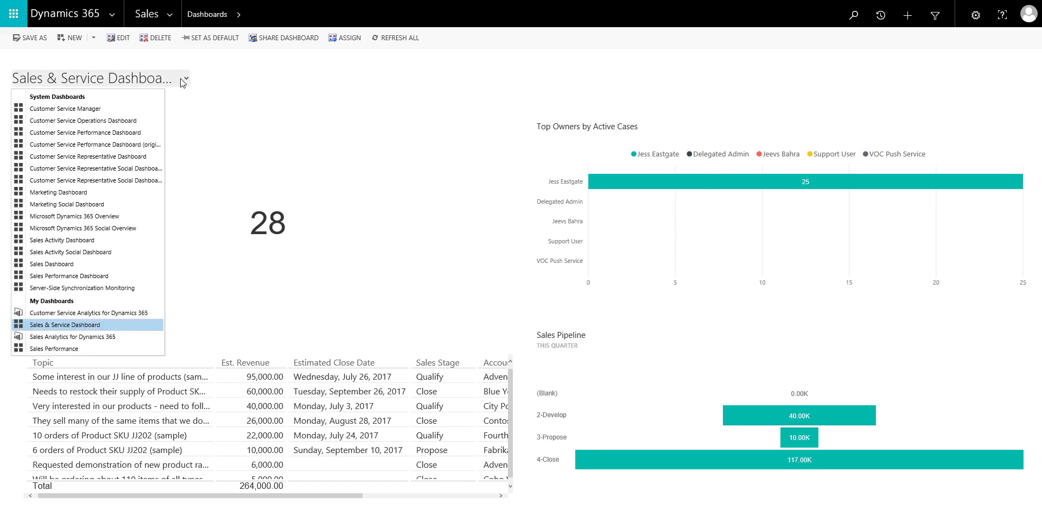
{"action": "left_click", "coordinate": [54, 348]}
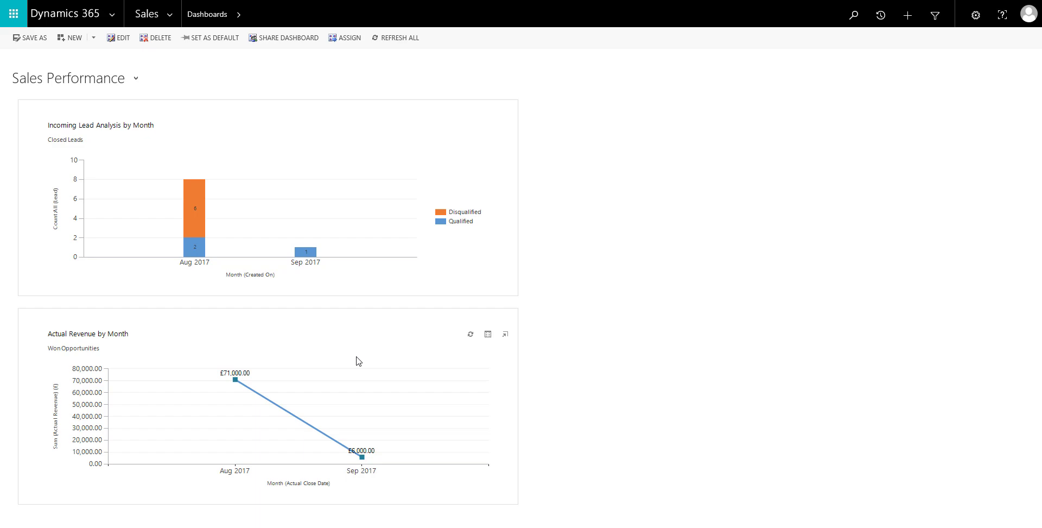
Step: Edit Sales Performance and place the Sales Analytics 'Lead Conversion Rate - this quarter' tile top-right
{"action": "left_click", "coordinate": [119, 39]}
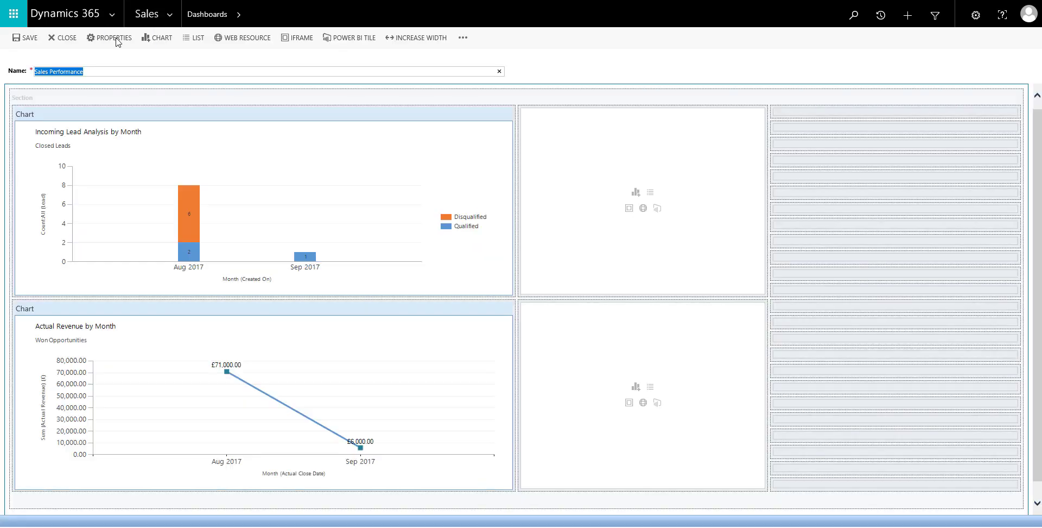
{"action": "left_click", "coordinate": [226, 275]}
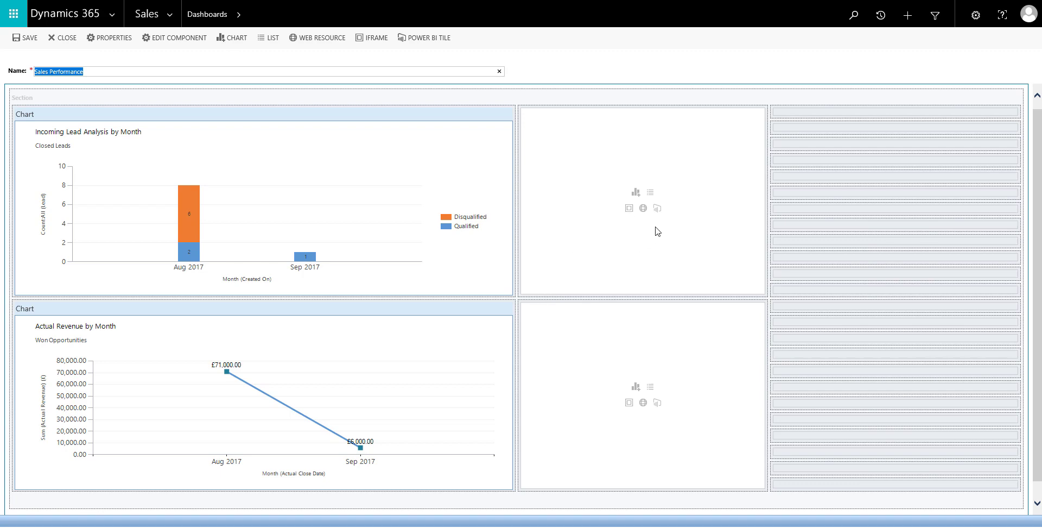
{"action": "left_click", "coordinate": [657, 209]}
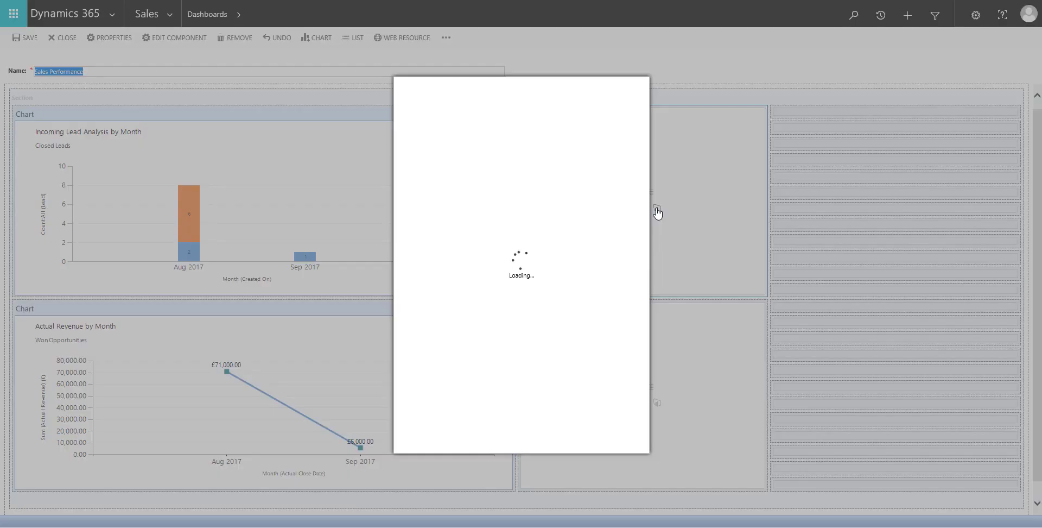
{"action": "left_click", "coordinate": [540, 158]}
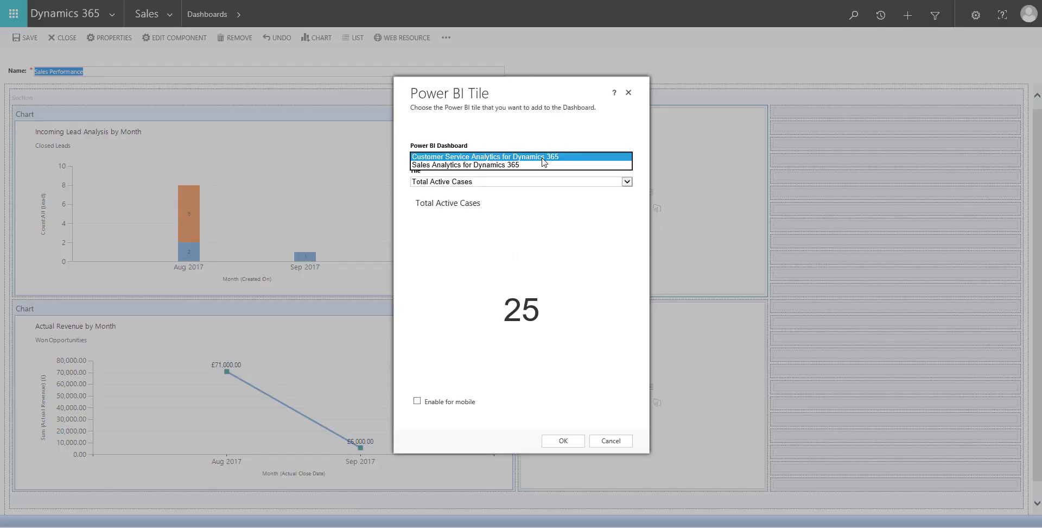
{"action": "left_click", "coordinate": [540, 165]}
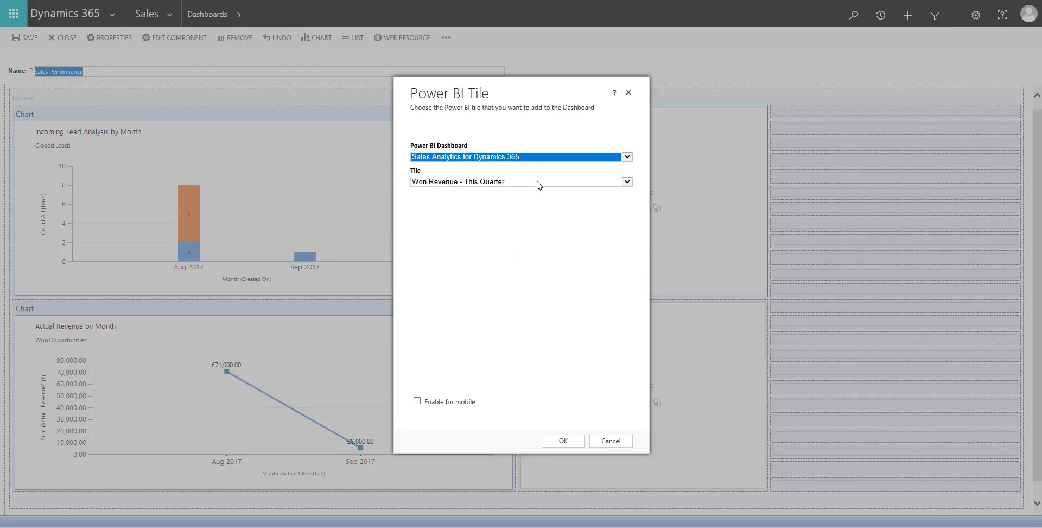
{"action": "left_click", "coordinate": [539, 182]}
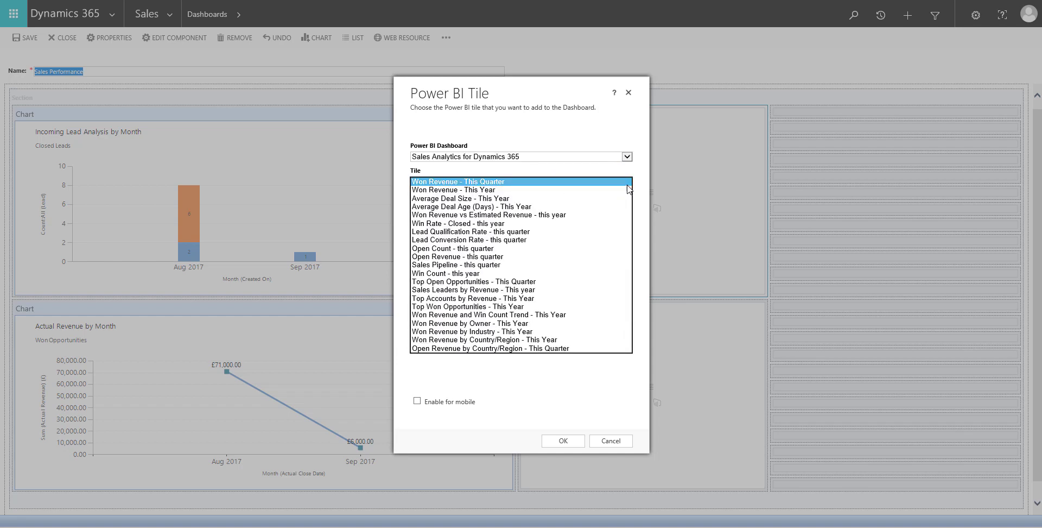
{"action": "left_click", "coordinate": [506, 240]}
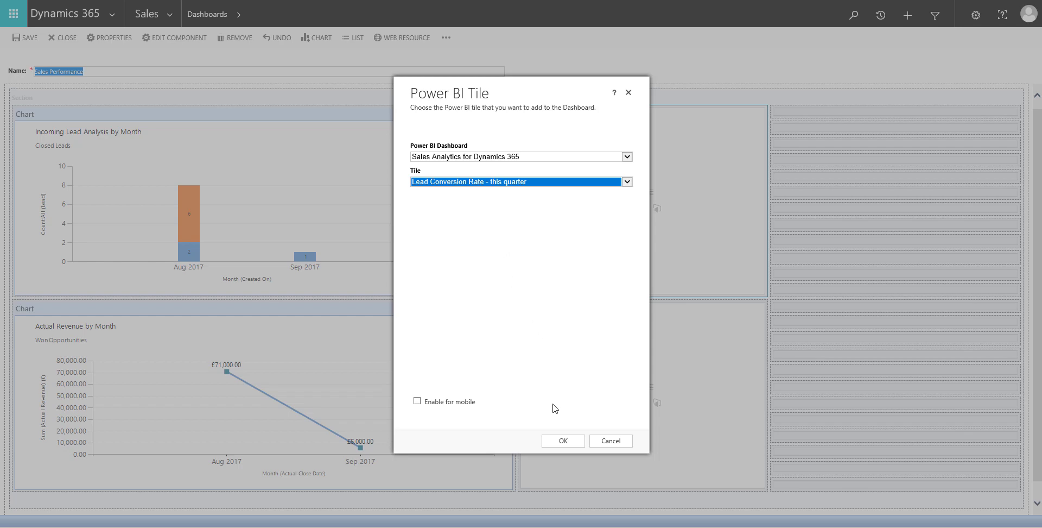
{"action": "left_click", "coordinate": [562, 443]}
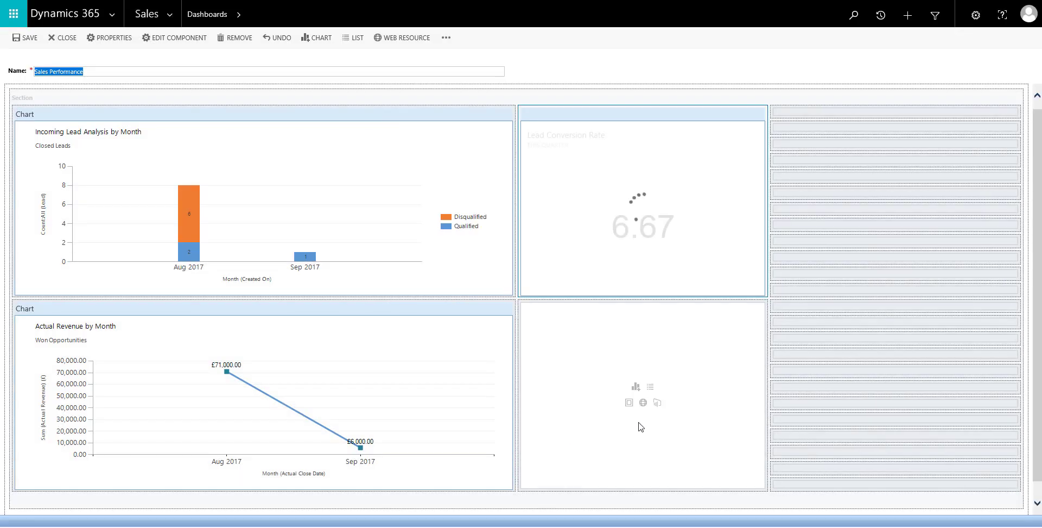
Step: Place the Sales Analytics 'Average Deal Age (Days) - This Year' Power BI tile bottom-right
{"action": "left_click", "coordinate": [657, 403]}
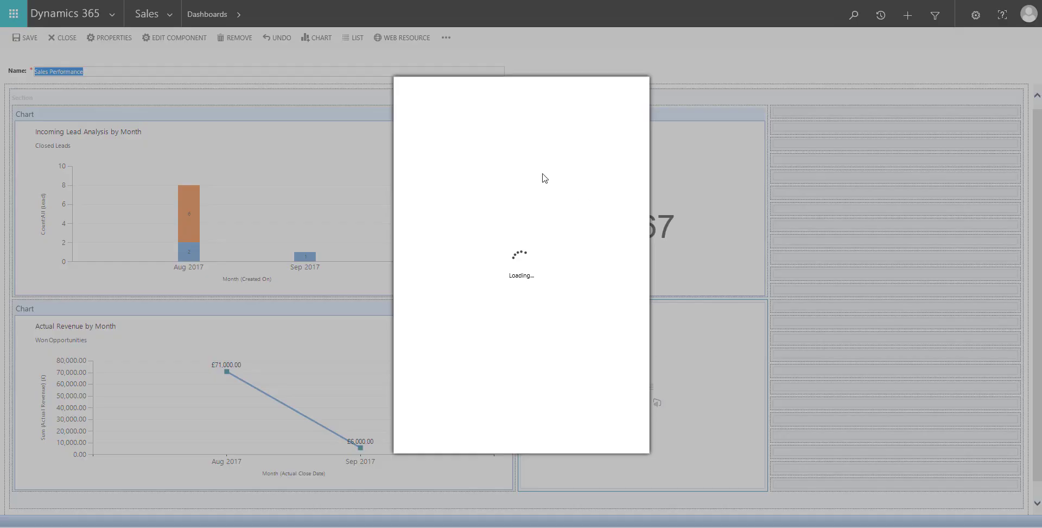
{"action": "left_click", "coordinate": [494, 158]}
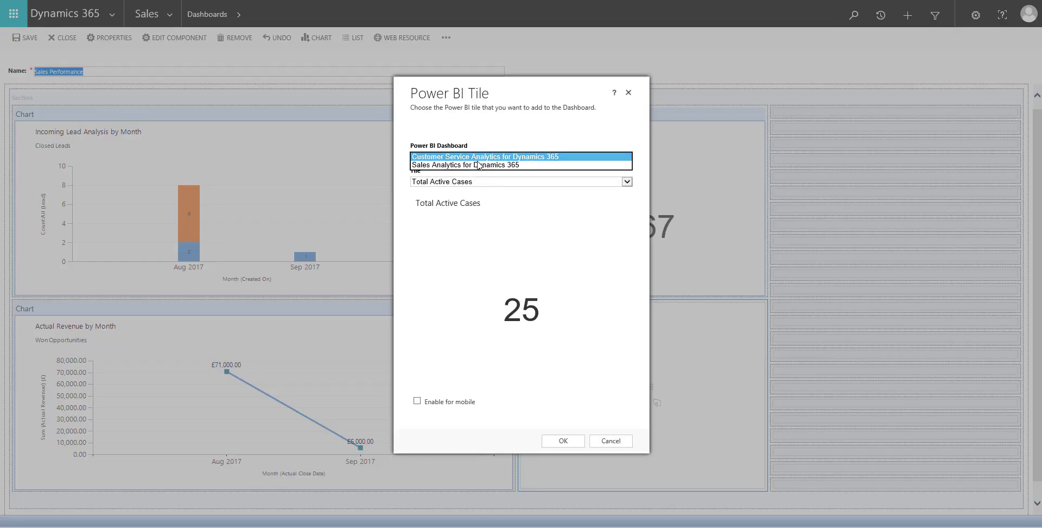
{"action": "left_click", "coordinate": [478, 163]}
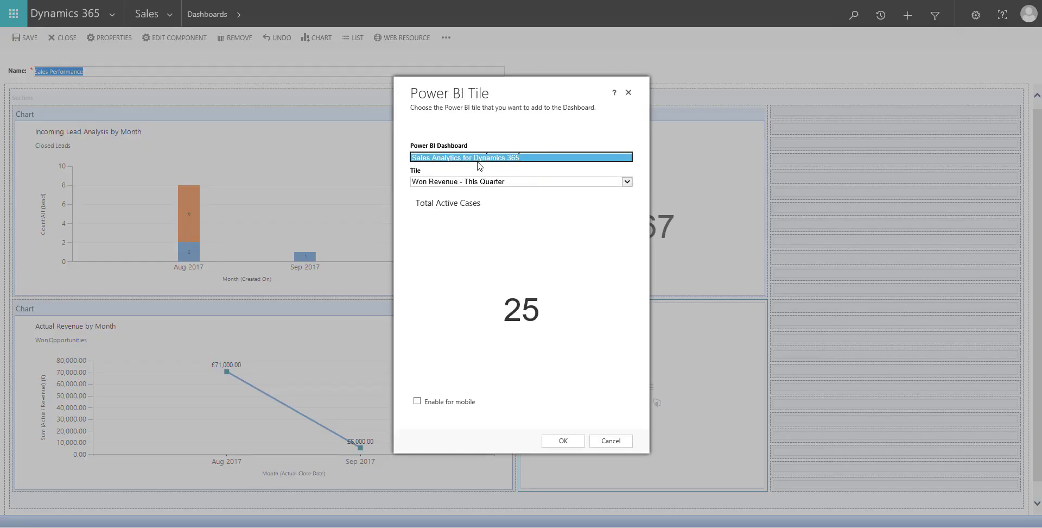
{"action": "left_click", "coordinate": [543, 182]}
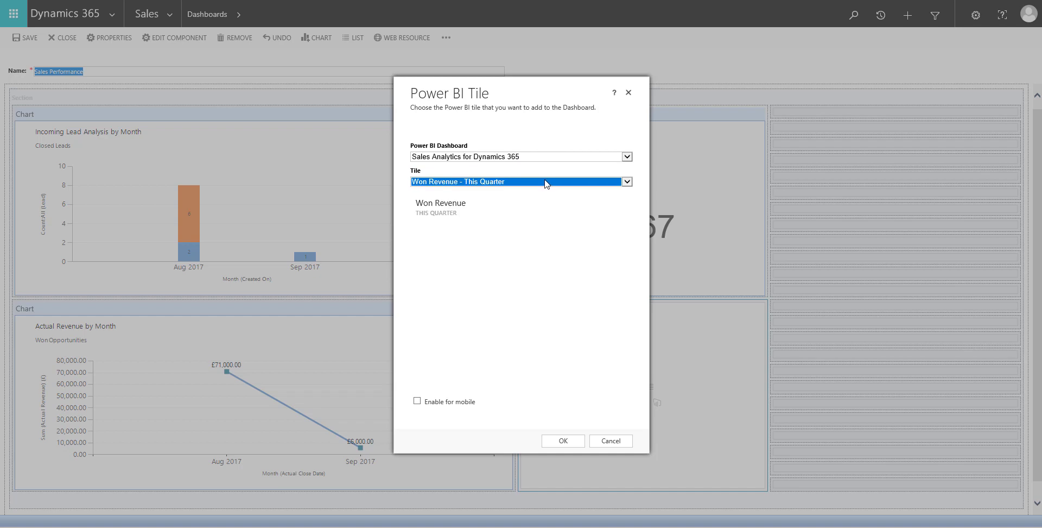
{"action": "left_click", "coordinate": [627, 182]}
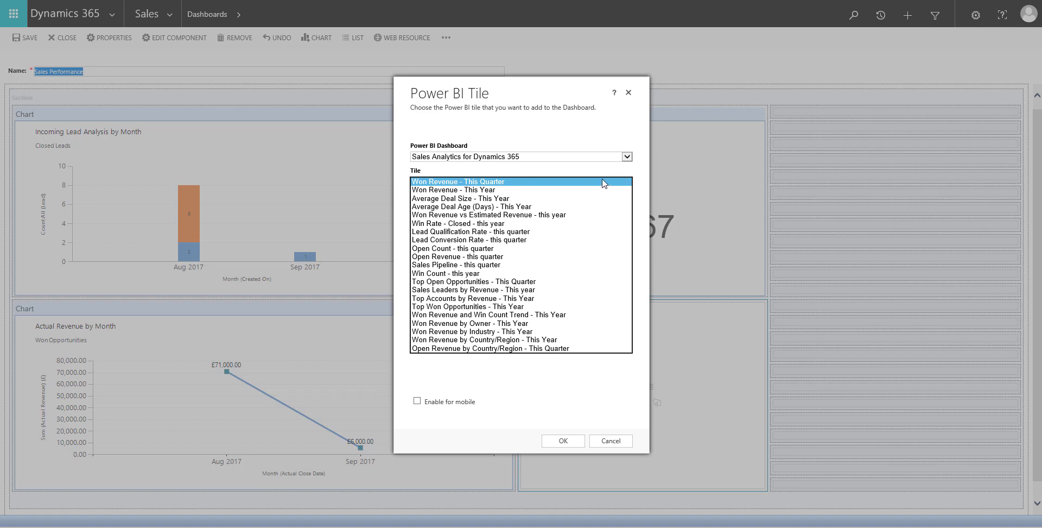
{"action": "left_click", "coordinate": [558, 206]}
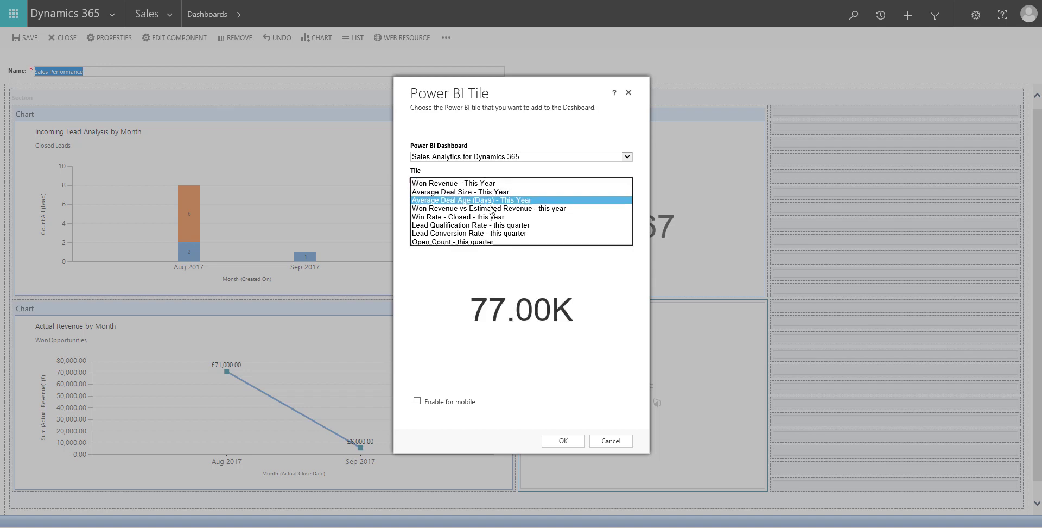
{"action": "left_click", "coordinate": [562, 441]}
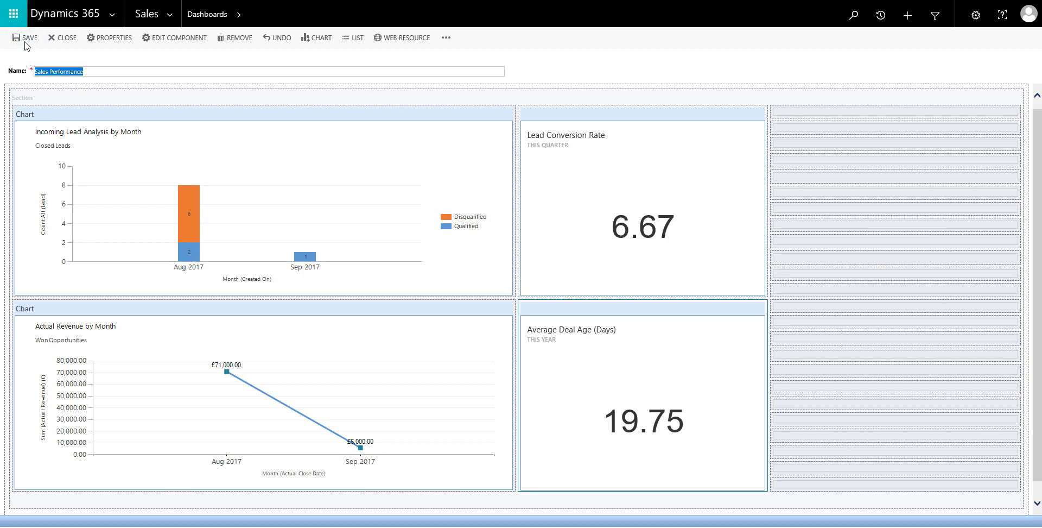
Step: Save the Sales Performance dashboard layout and close the designer to view it
{"action": "left_click", "coordinate": [25, 39]}
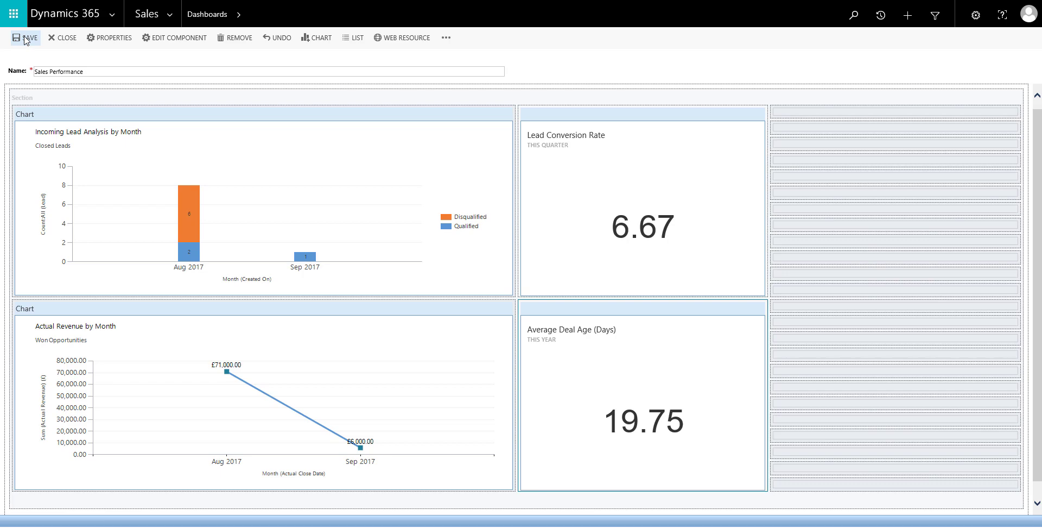
{"action": "left_click", "coordinate": [65, 40]}
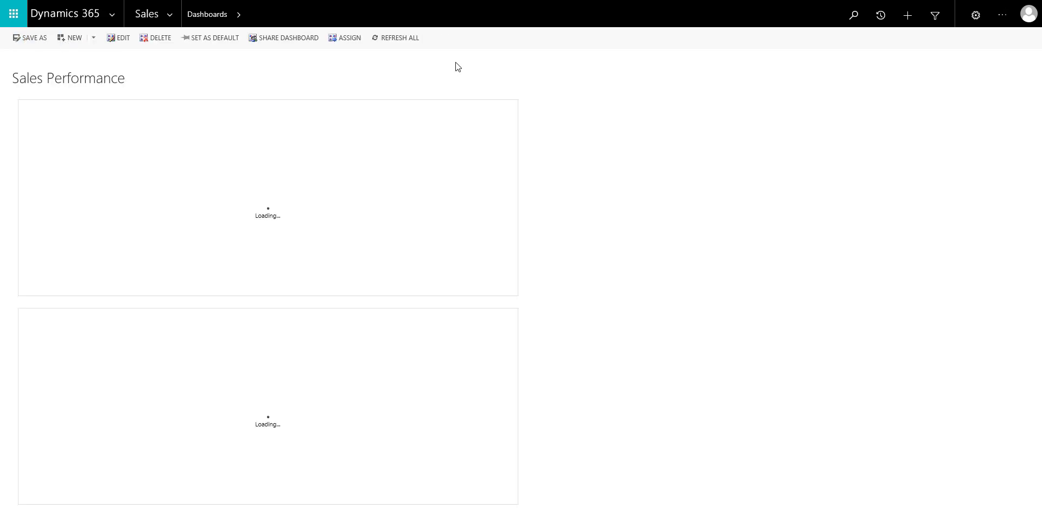